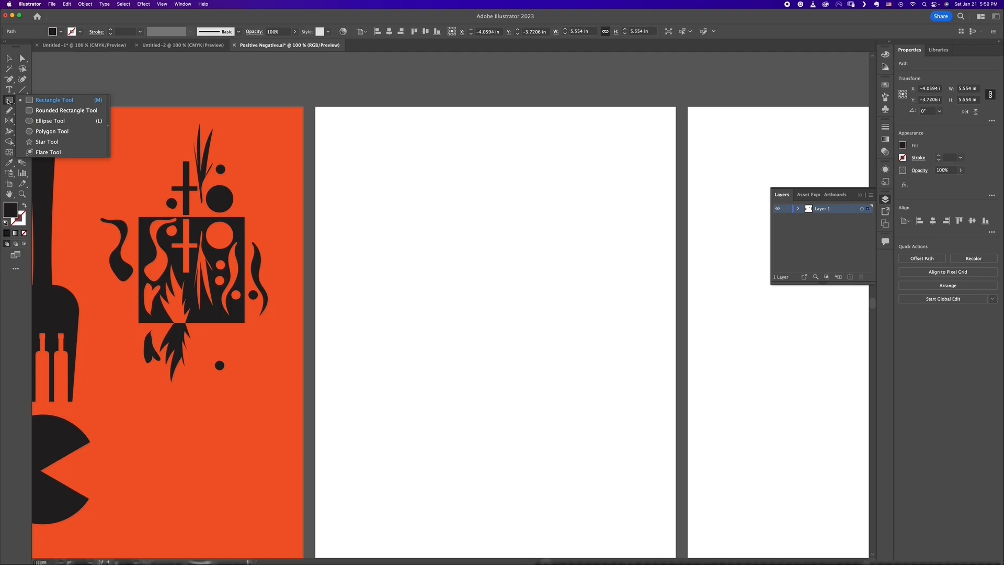
left_click_drag(9, 79, 43, 80)
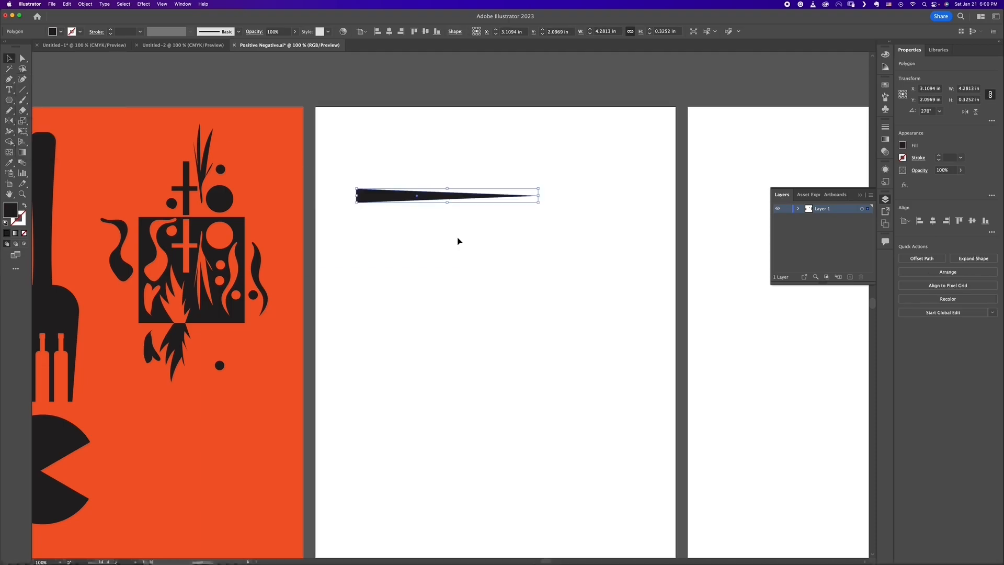
left_click(460, 264)
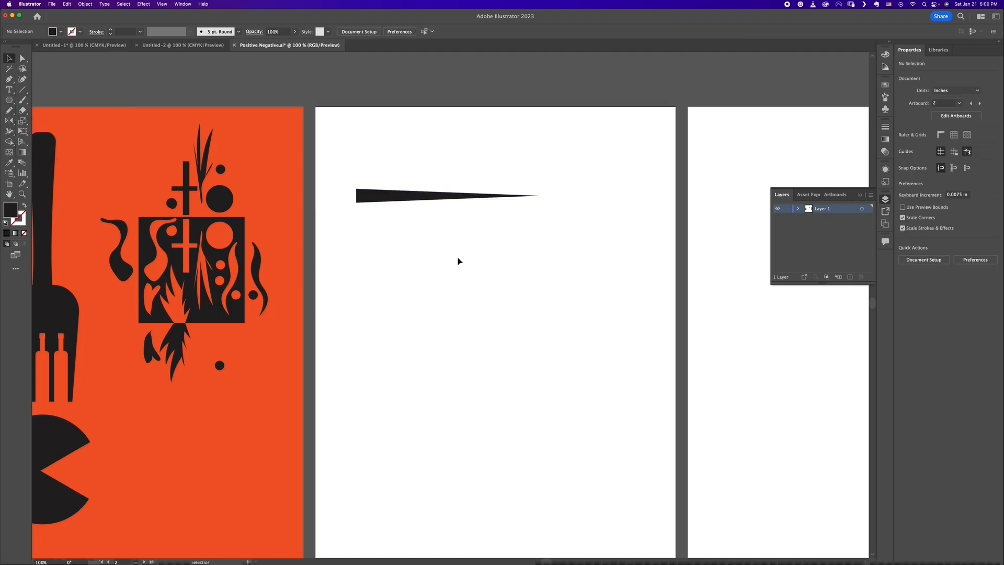
Step: Duplicate the thin black wedge about 7.5 in straight down, near the lower edge of the blank artboard
scroll(459, 246, "down", 3)
scroll(460, 222, "down", 1)
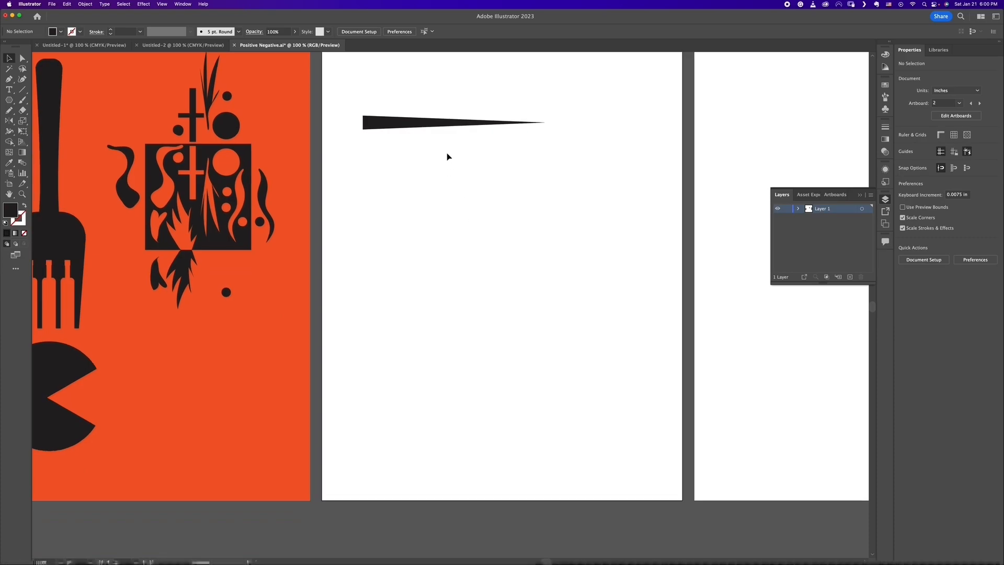
left_click_drag(442, 130, 442, 449)
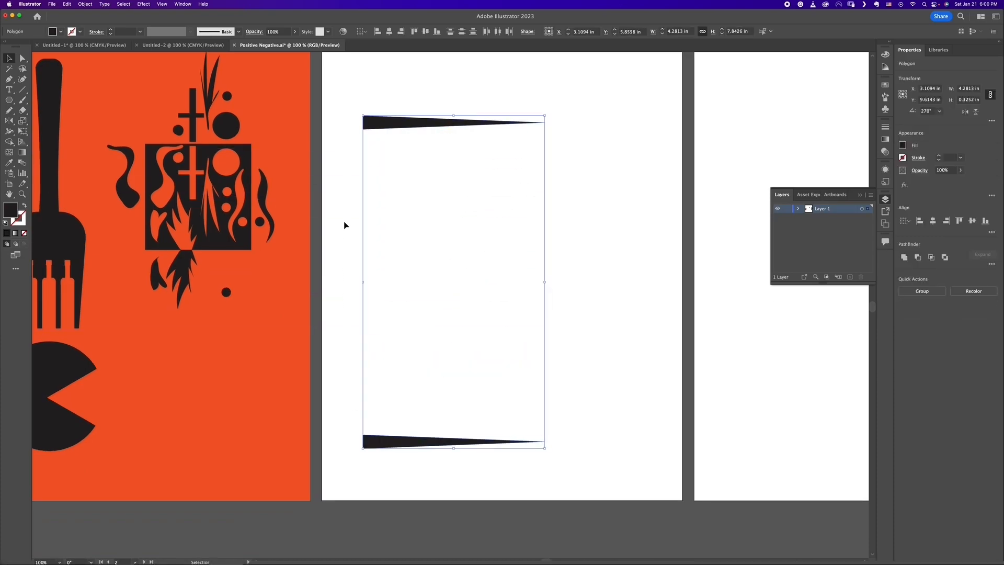
Step: Move both wedges up together by about 0.6 in on the artboard
left_click(88, 5)
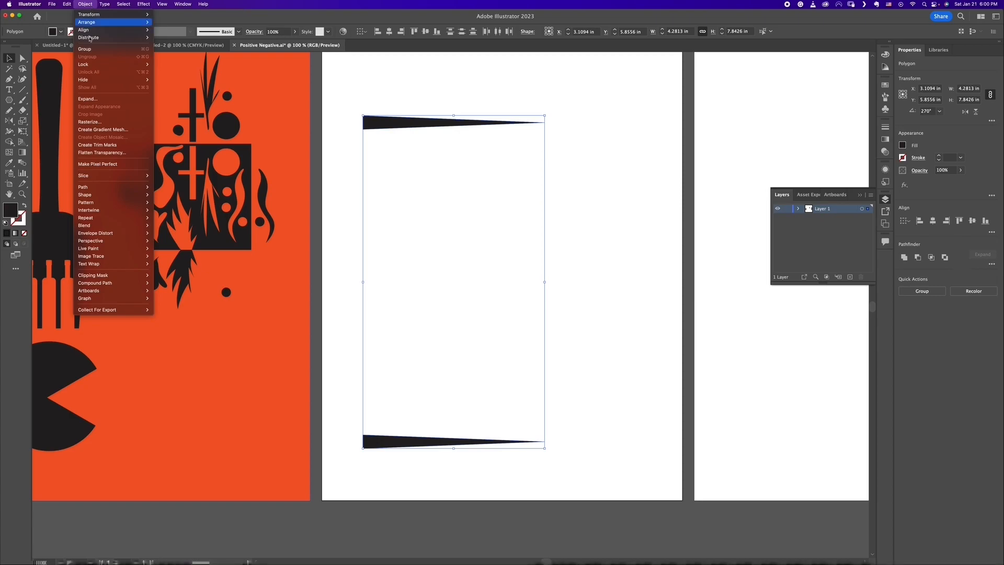
mouse_move(104, 224)
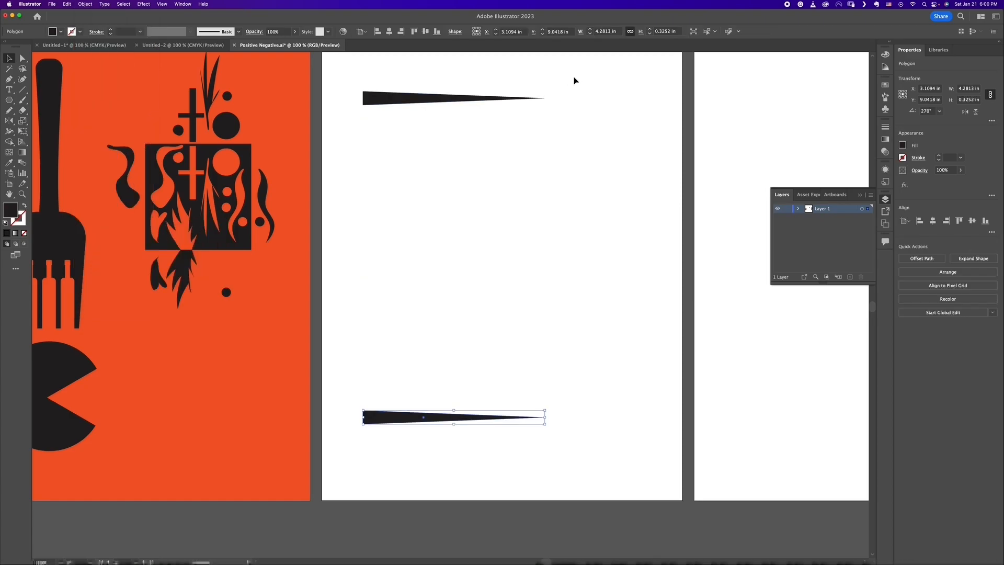
left_click_drag(573, 76, 343, 463)
left_click(545, 158)
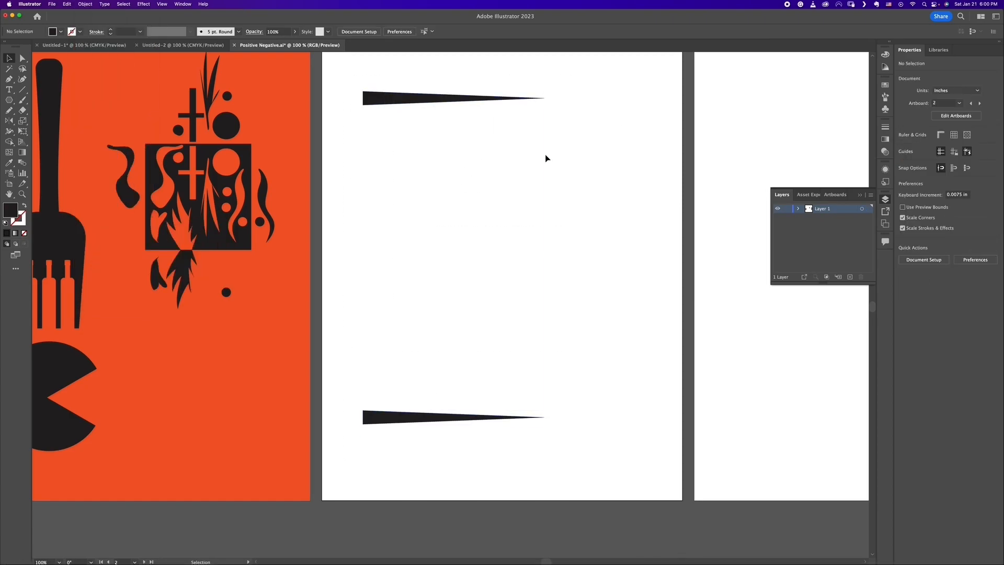
Step: Make a blend between the upper and lower wedges
left_click(437, 99)
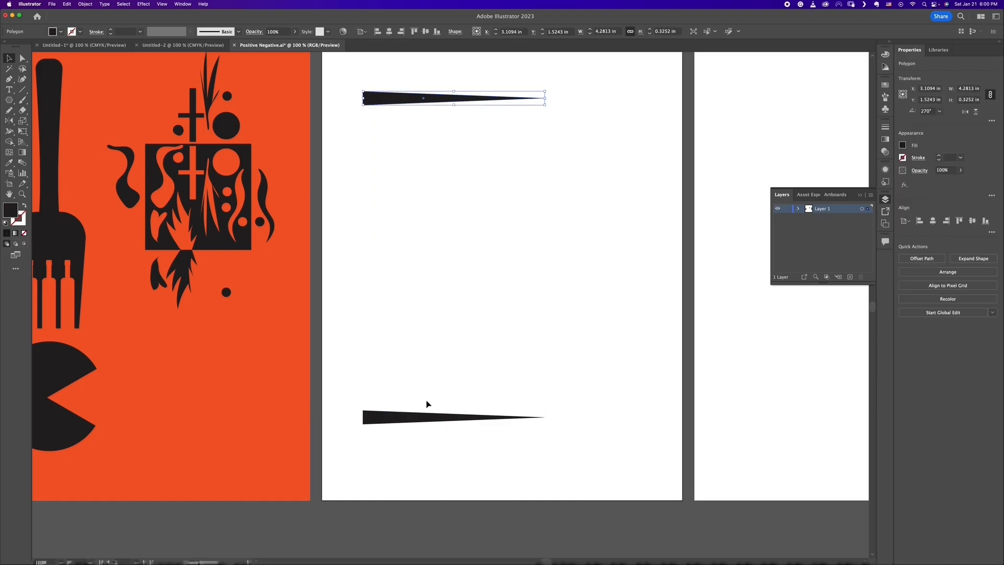
left_click(418, 419, "shift")
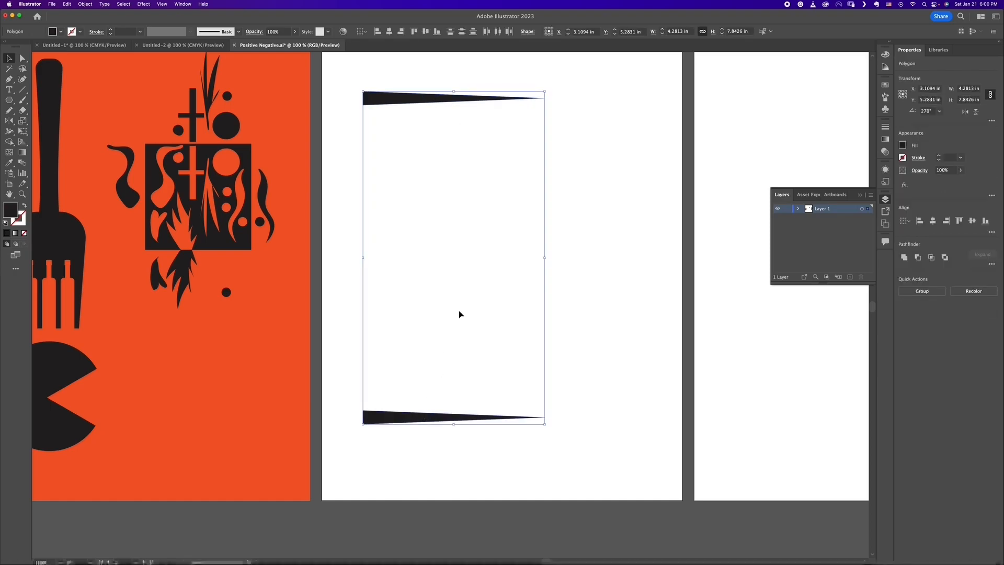
left_click(84, 4)
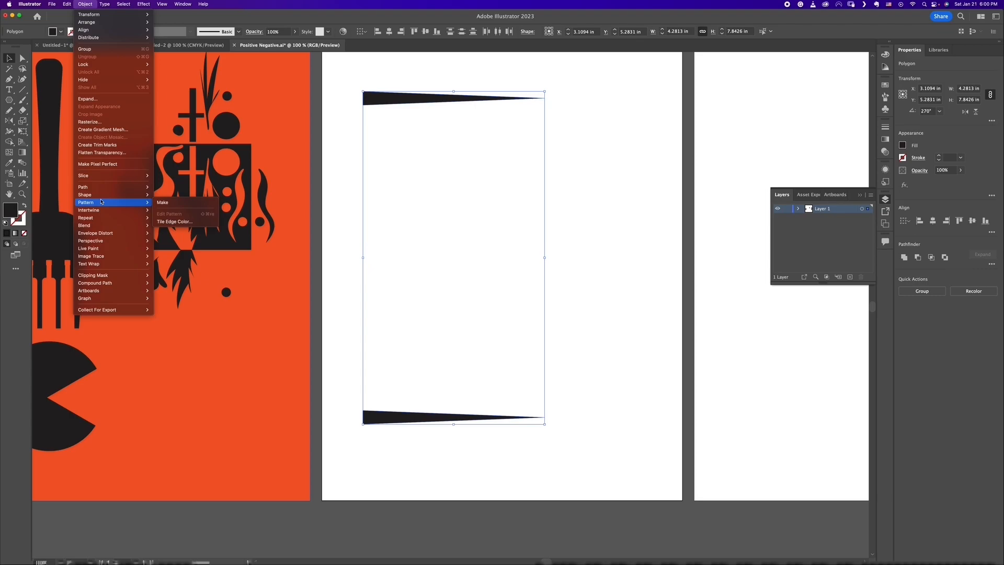
mouse_move(104, 227)
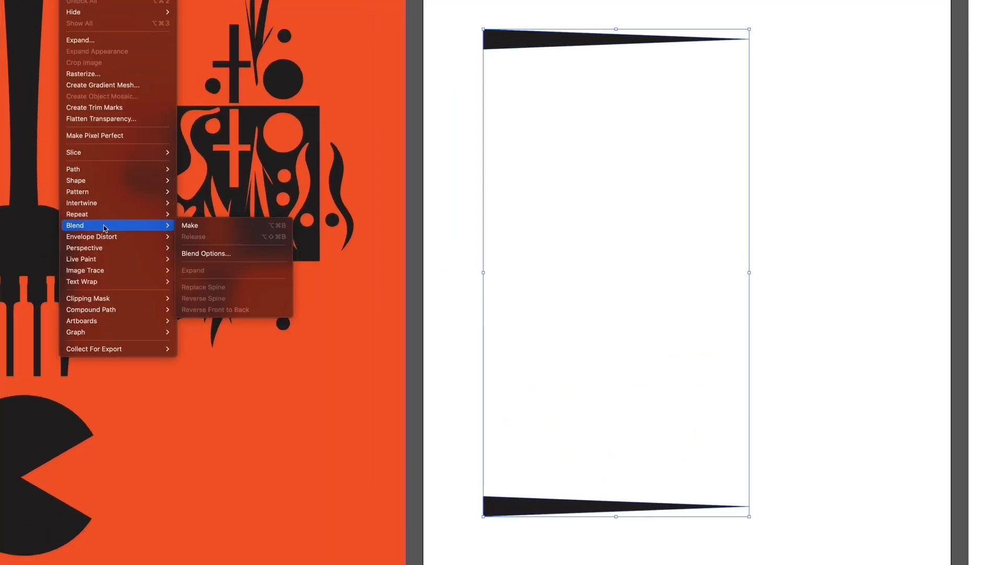
left_click(191, 226)
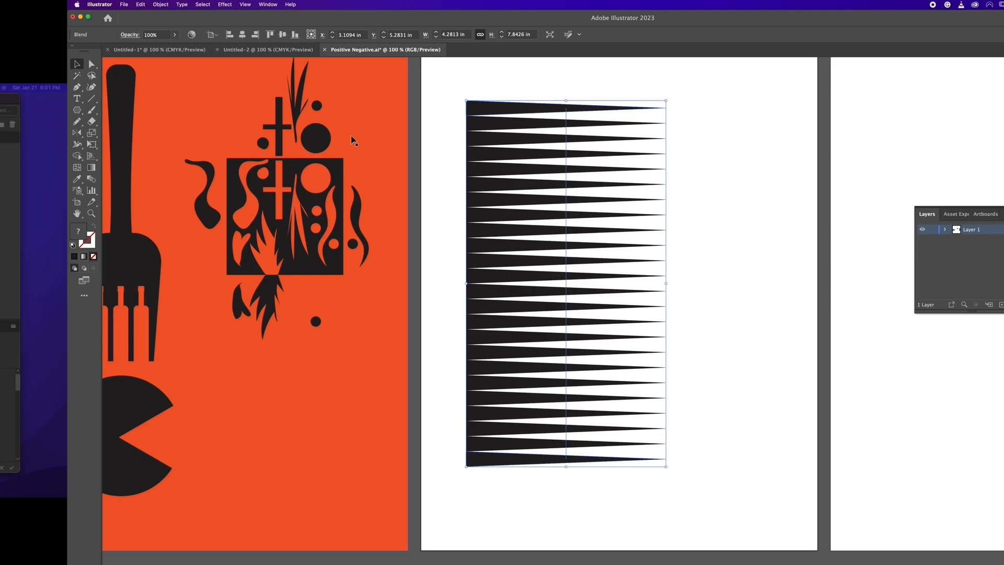
Step: Set the wedge blend's spacing option to Specified Steps
left_click(160, 4)
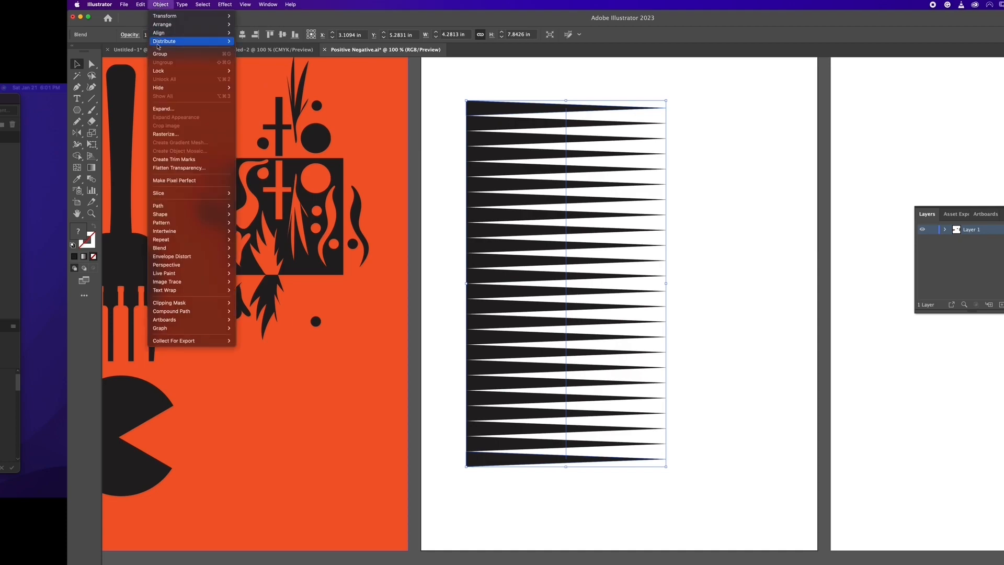
mouse_move(189, 237)
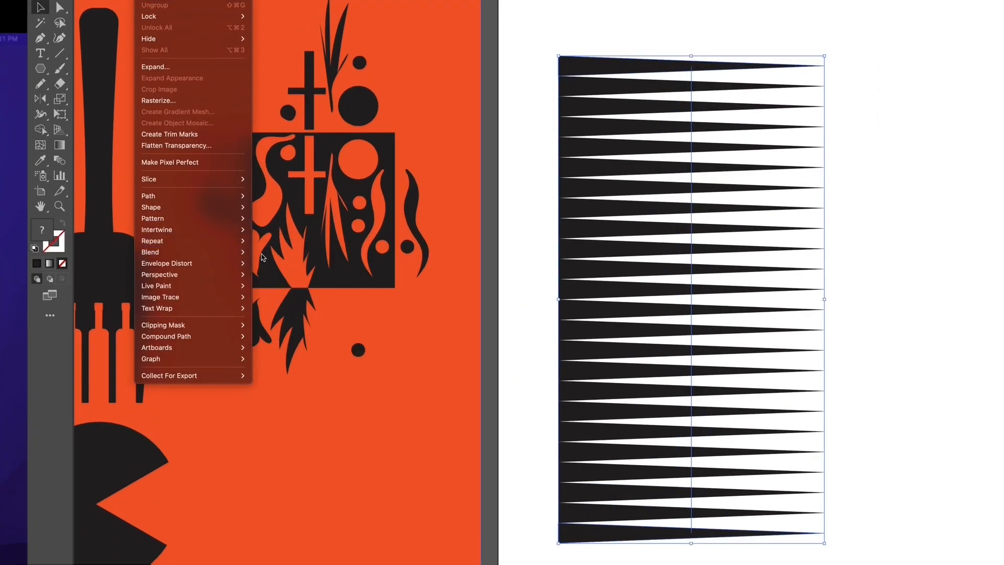
mouse_move(189, 250)
left_click(292, 280)
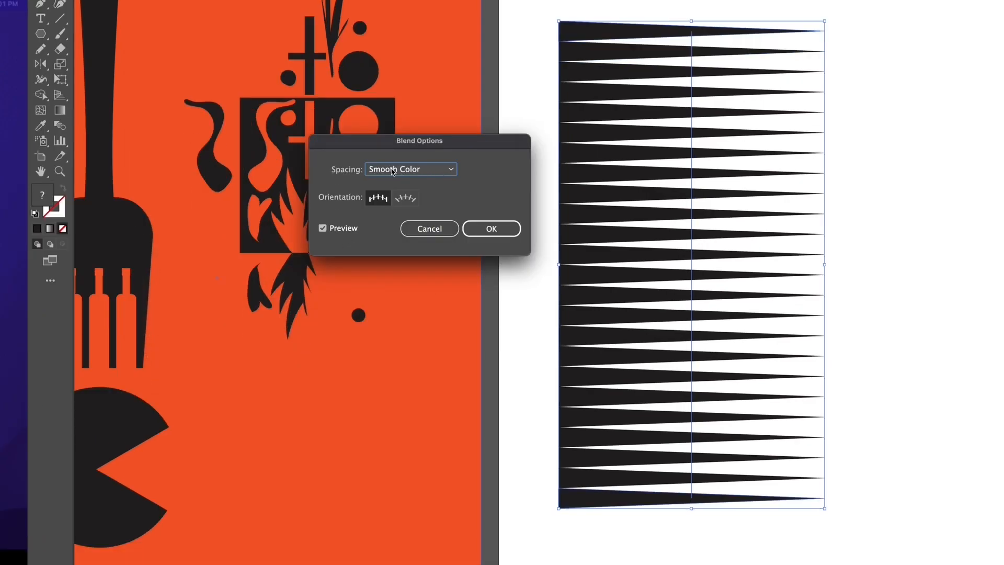
left_click(433, 173)
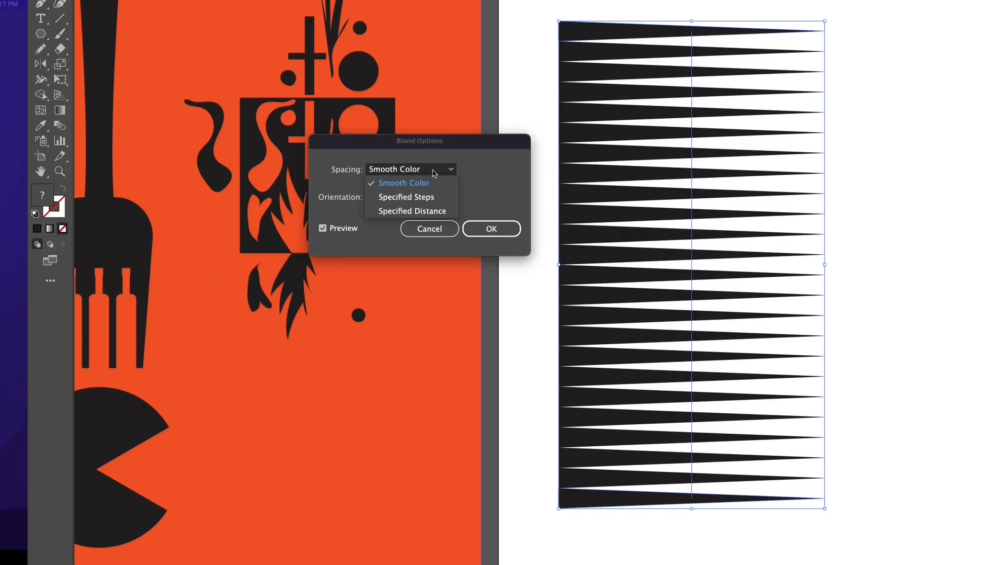
left_click(431, 196)
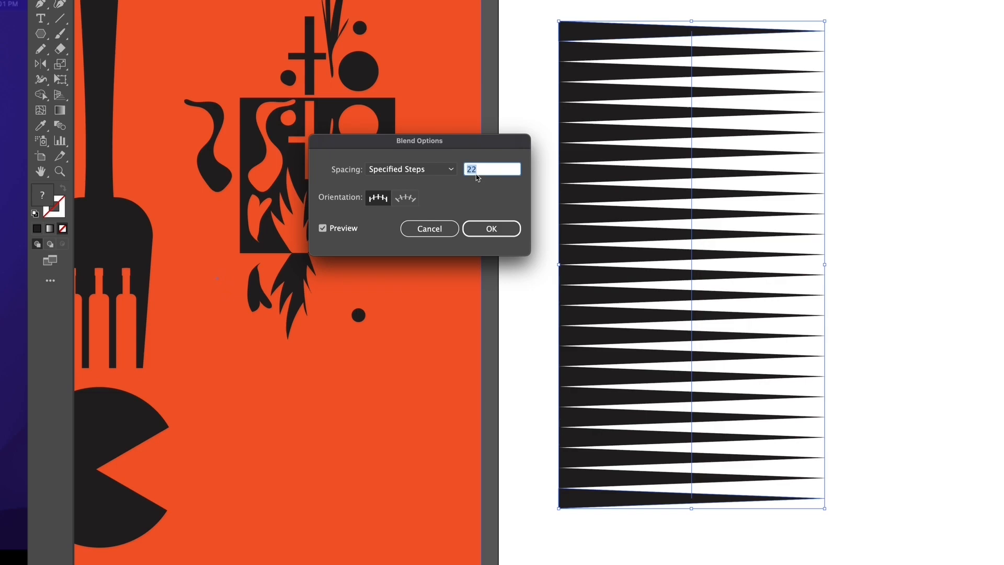
Step: Try denser and sparser blends between 17 and 33 steps, then bring the step count back to 22
key("Up")
key("Up")
key("Up")
key("Up")
key("Up")
key("Up")
key("Up")
key("Up")
key("Up")
key("Up")
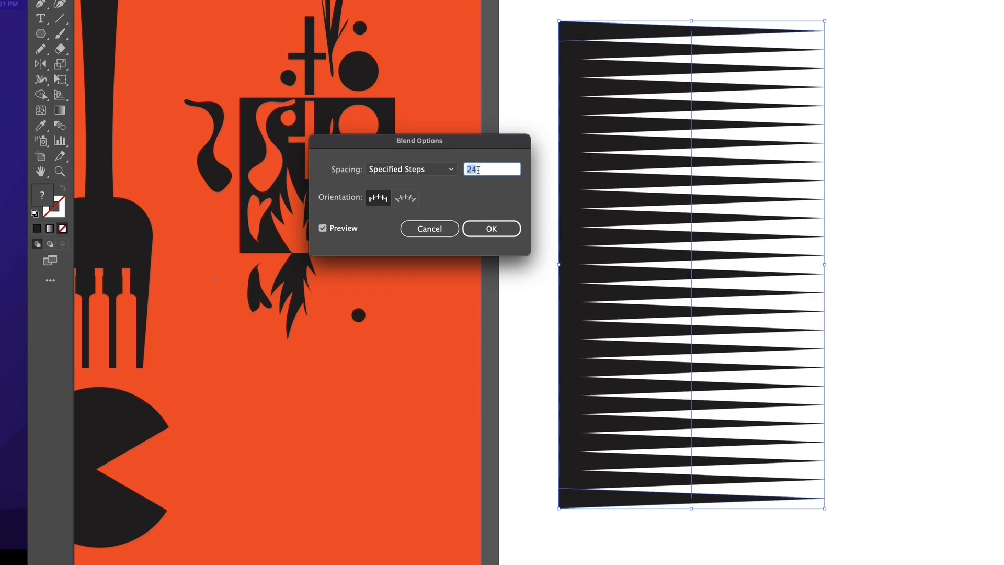
key("Up")
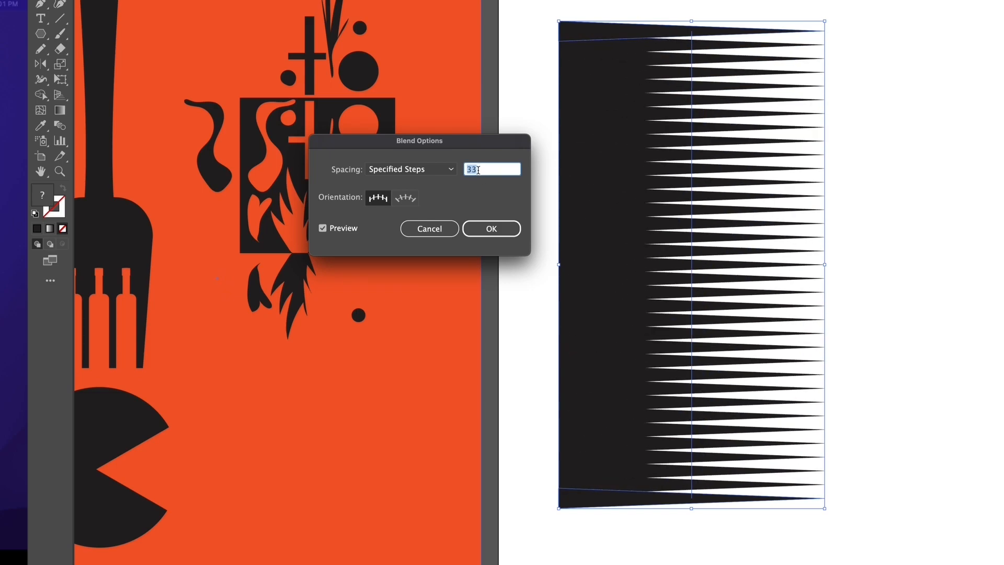
key("Down")
key("Down")
key("Down")
key("Down")
key("Down")
key("Down")
key("Down")
key("Down")
key("Down")
key("Down")
key("Down")
key("Down")
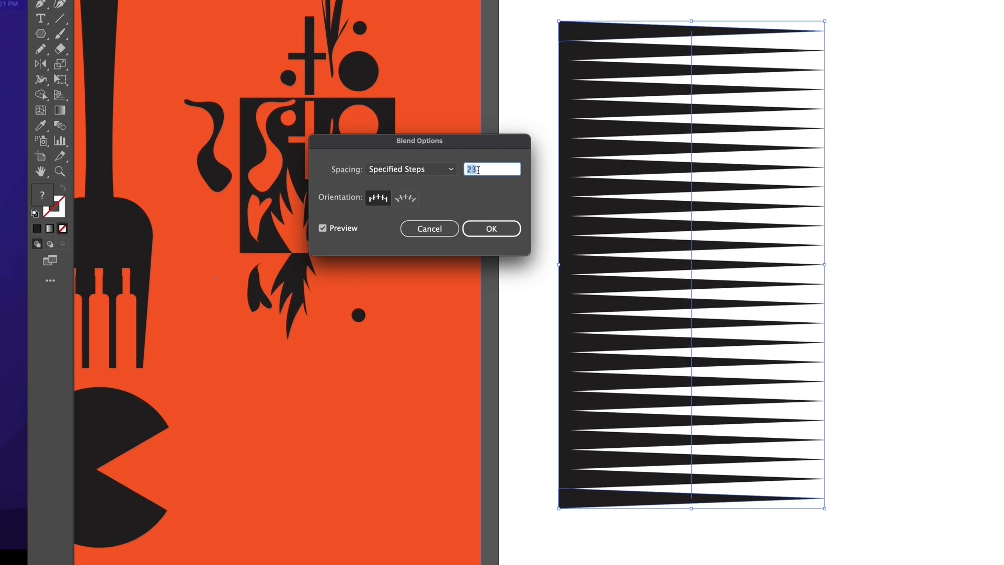
key("Down")
key("Down")
key("Down")
key("Down")
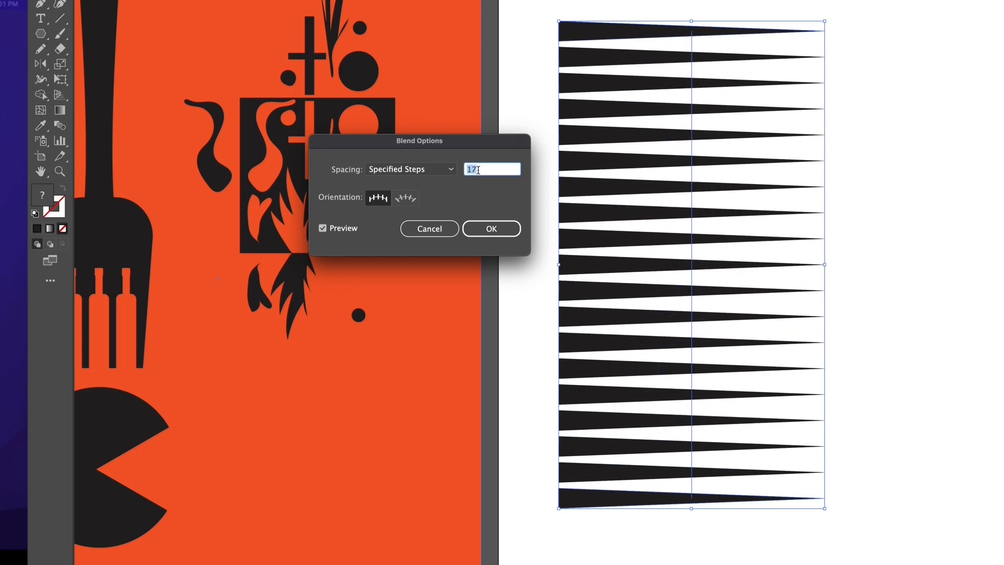
key("Up")
key("Up")
key("Up")
key("Up")
key("Up")
key("Up")
key("Up")
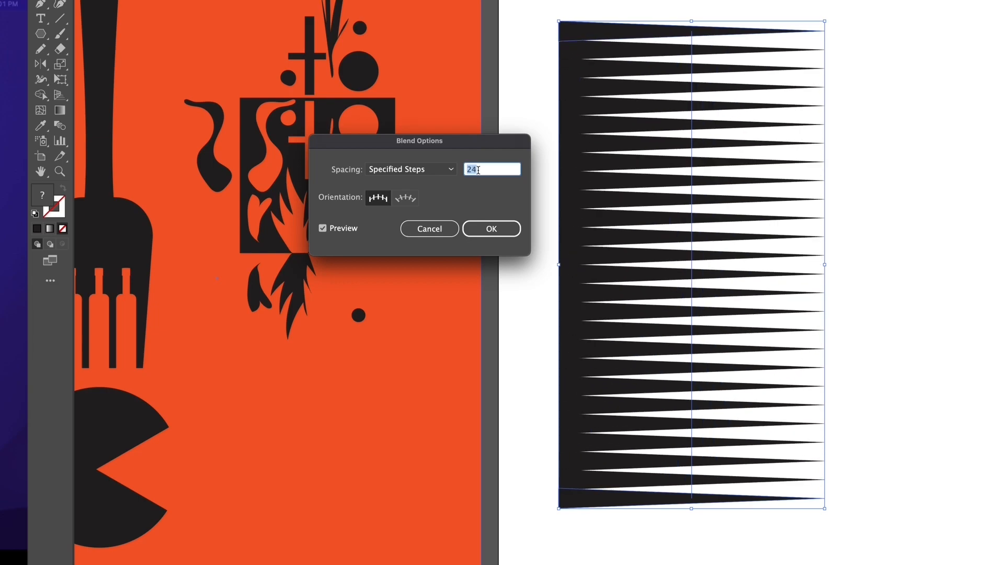
key("Down")
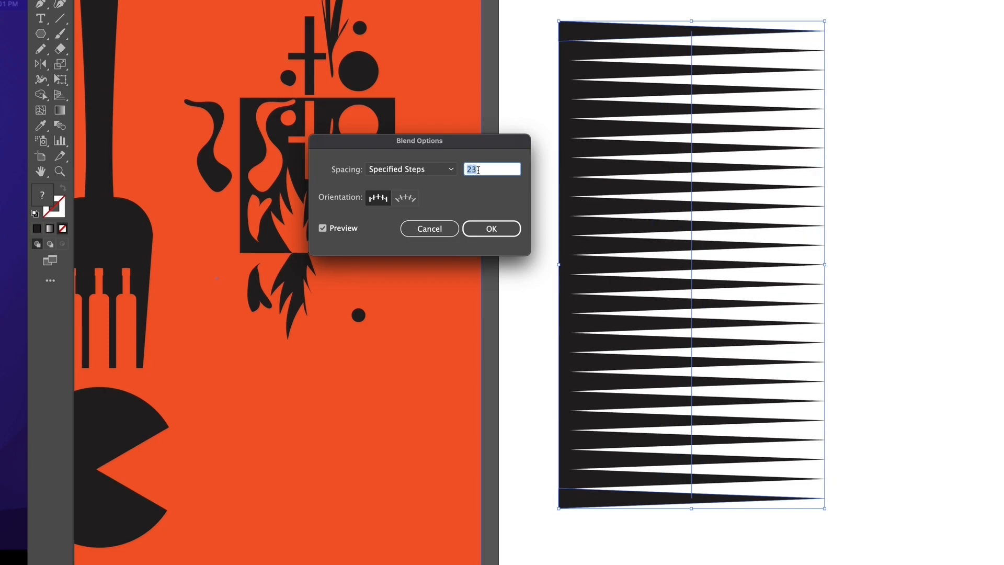
key("Down")
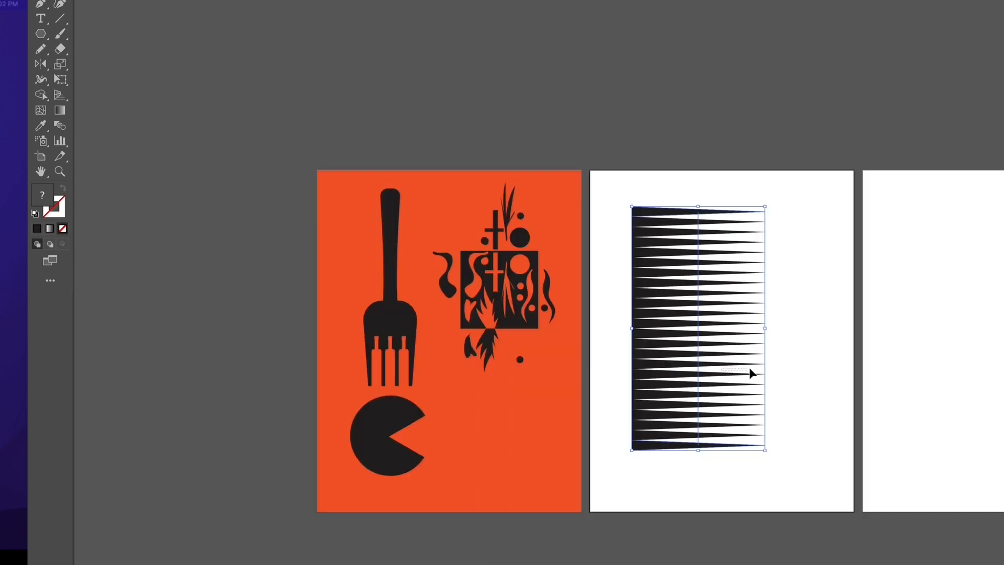
Step: Arrange copies of the wedge blend as a full-height column on the artboard's left side with mirrored copies to its right
left_click(748, 367)
mouse_move(678, 316)
left_mouse_down()
mouse_move(727, 317)
mouse_move(670, 306)
left_mouse_up()
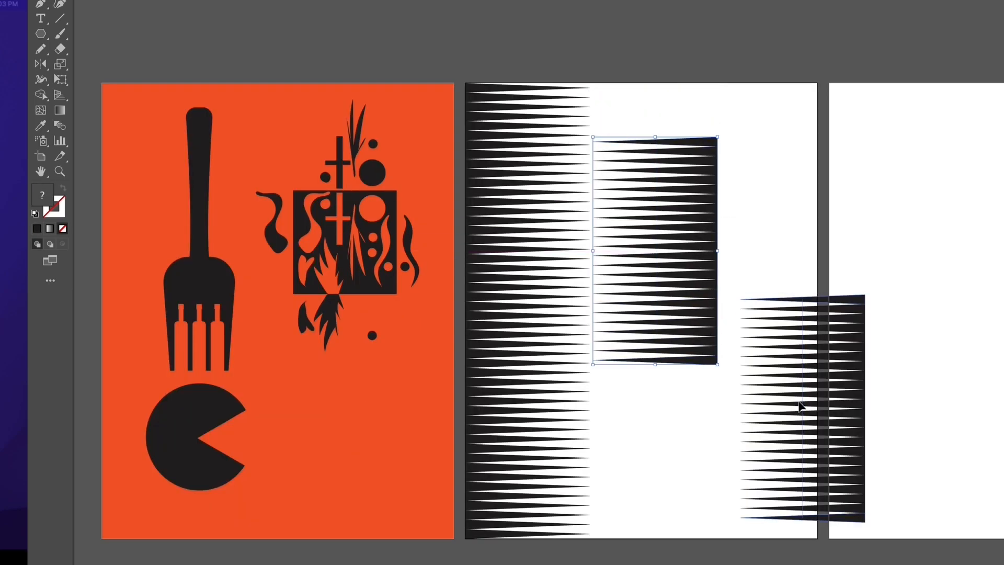
mouse_move(802, 404)
left_mouse_down()
mouse_move(786, 397)
mouse_move(808, 399)
left_mouse_up()
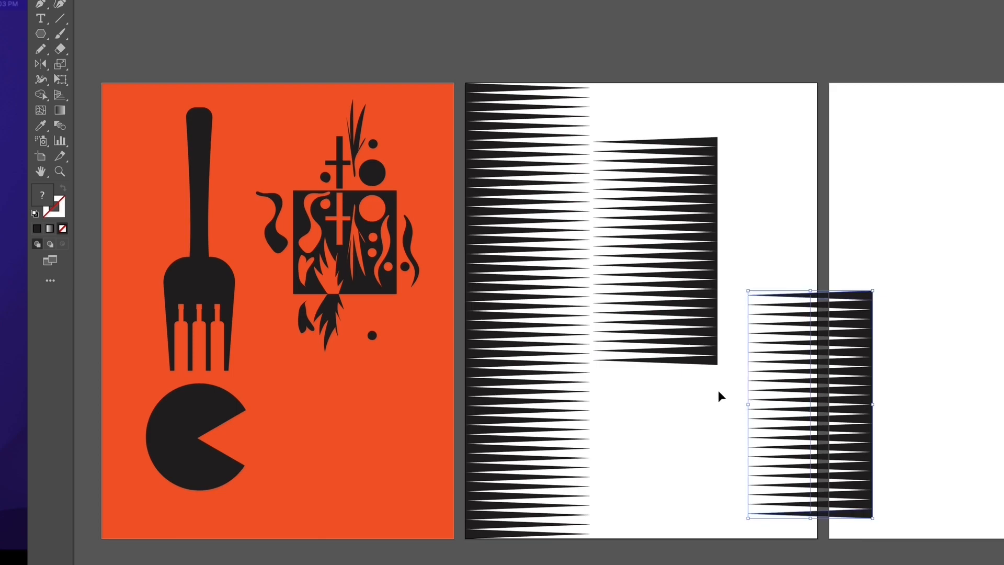
Step: Draw a circle about 4.21 in wide over the facing wedge blends and clip the pattern to it with a clipping mask
left_click(40, 33)
left_click(86, 34)
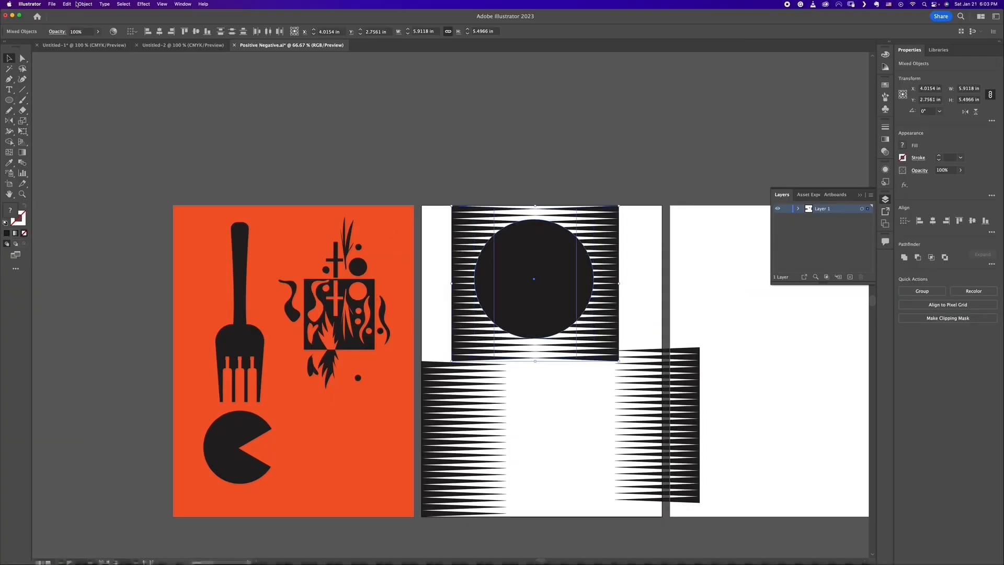
left_click(85, 4)
mouse_move(116, 280)
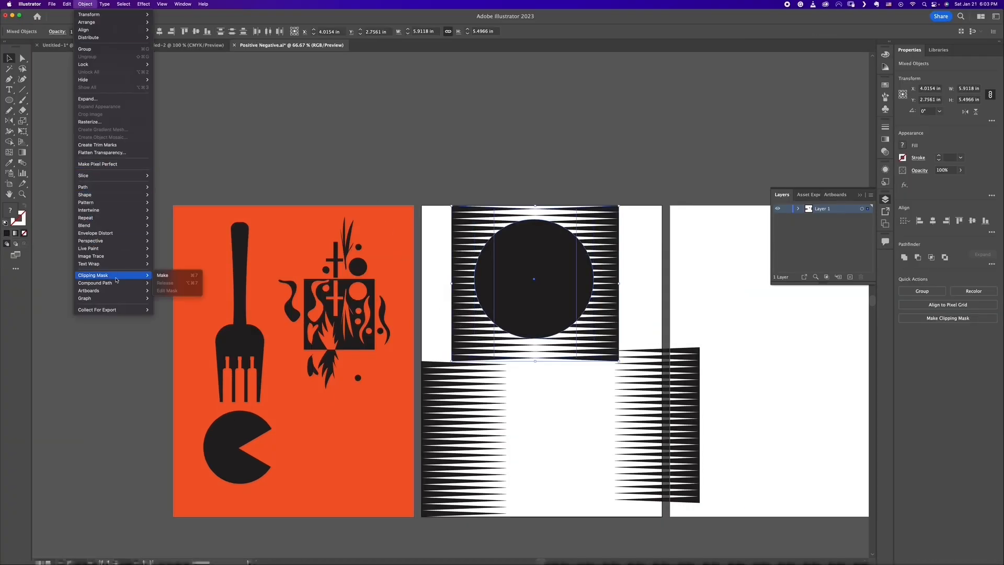
left_click(163, 275)
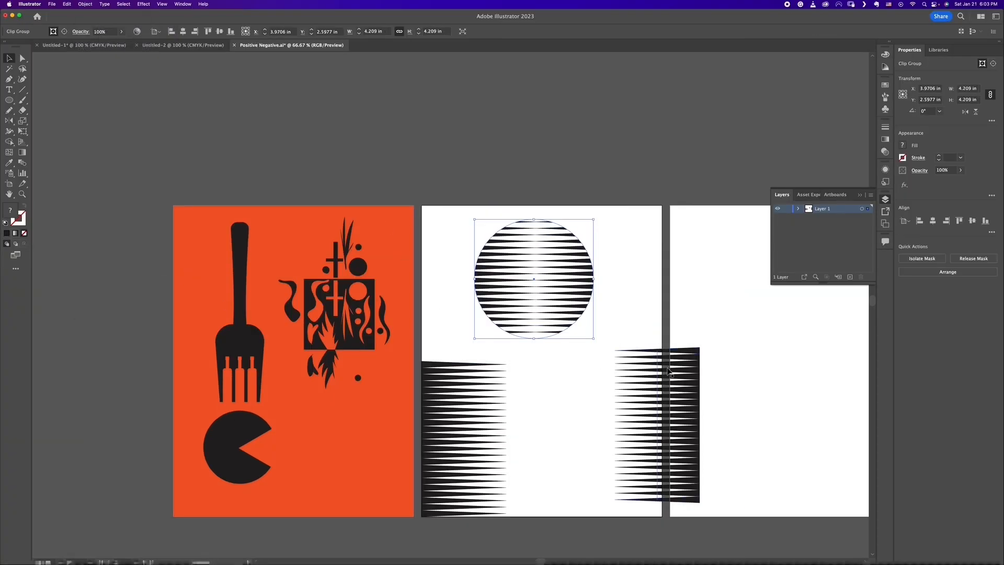
Step: Move the striped circle closer to the Pac-Man shape on the orange artboard, to about X 5.40 in, Y 8.57 in
left_click(610, 350)
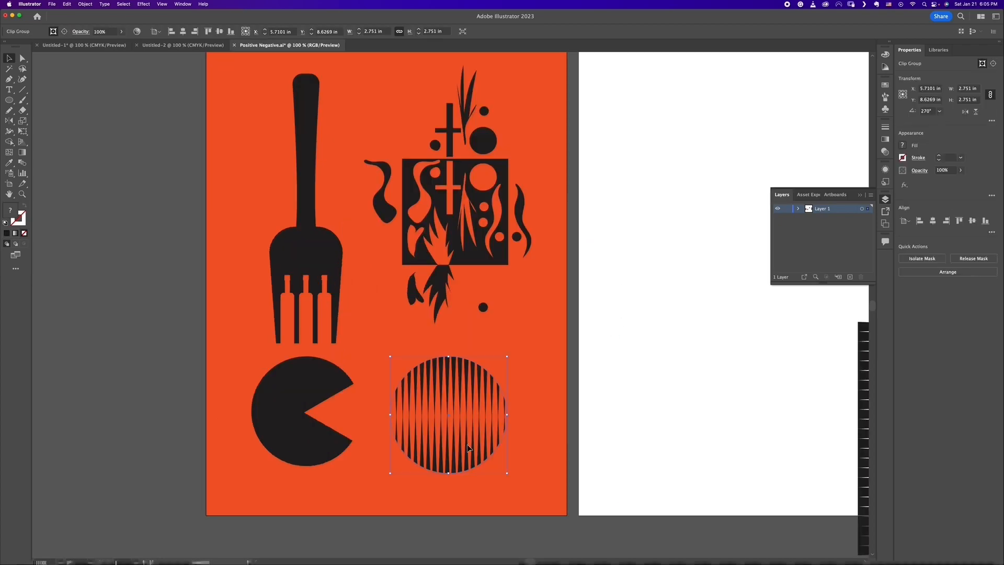
left_click_drag(468, 448, 454, 446)
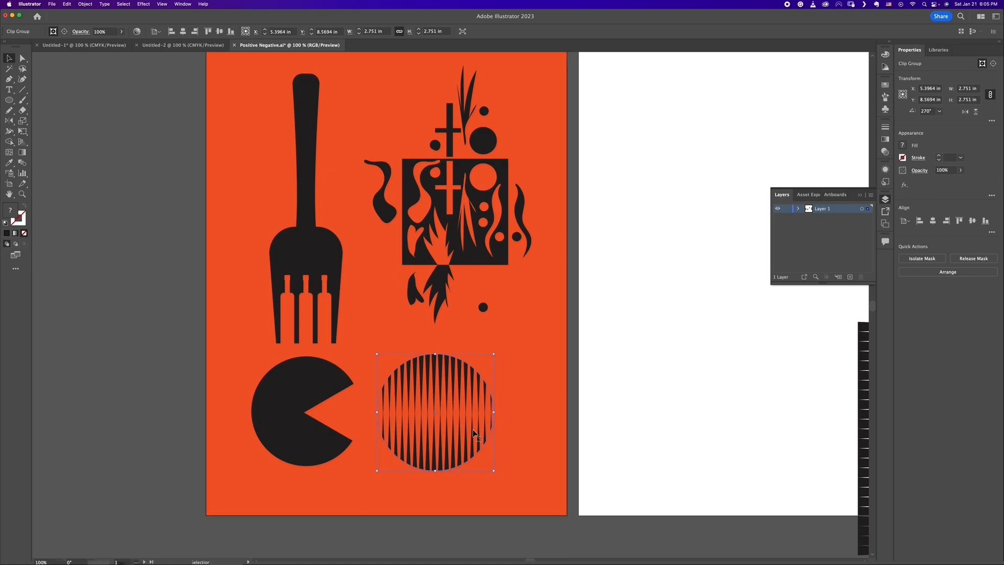
Step: Draw a black triangle about 1.20 by 1.04 in beside the striped circle with the Polygon tool
left_click(12, 104)
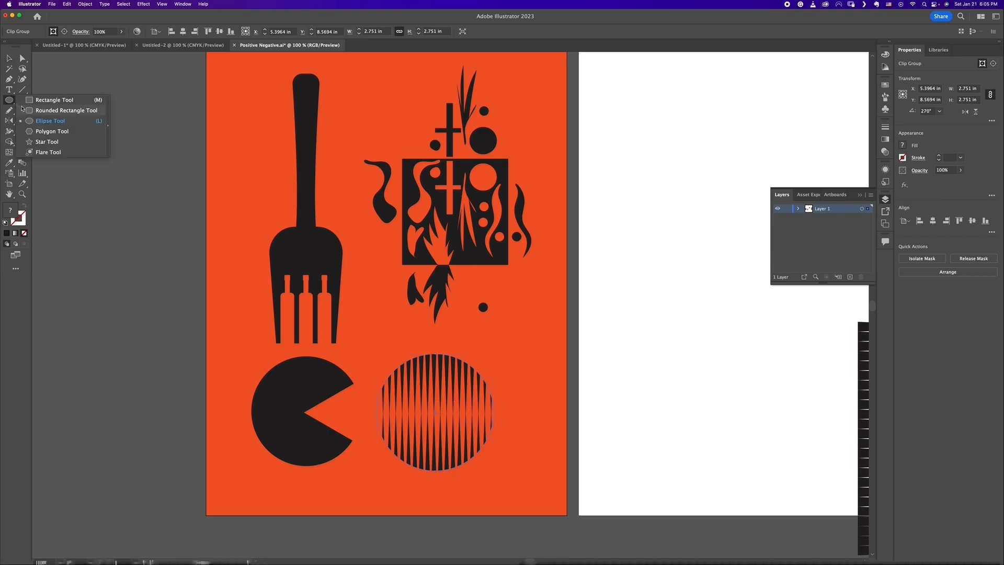
left_click(37, 131)
left_click(520, 412)
left_click(548, 327)
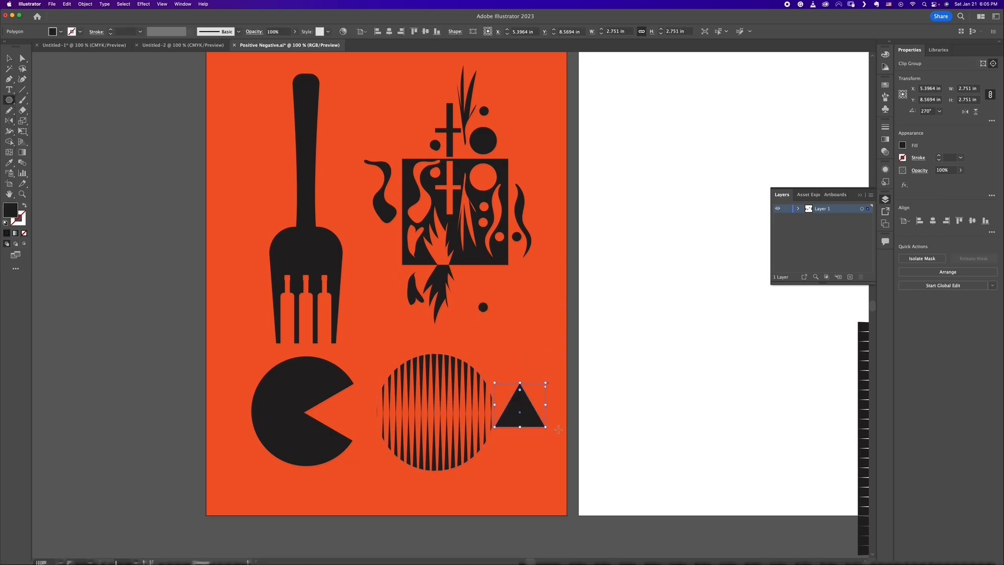
left_click(9, 58)
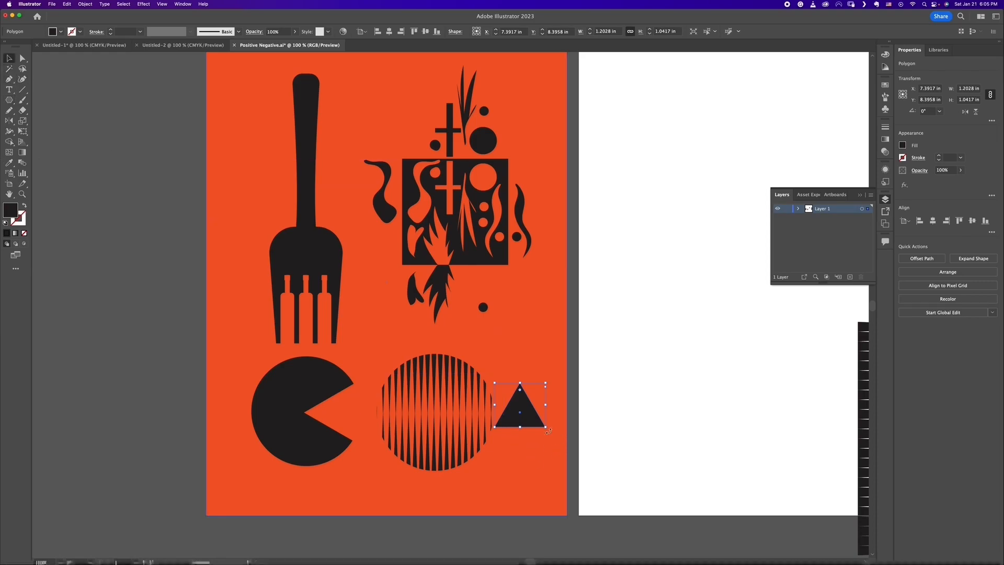
Step: Rotate the triangle 90° and enlarge it with its tip at the striped circle's centre, leaving both shapes selected
left_click_drag(548, 430, 567, 369)
left_click_drag(525, 405, 519, 368)
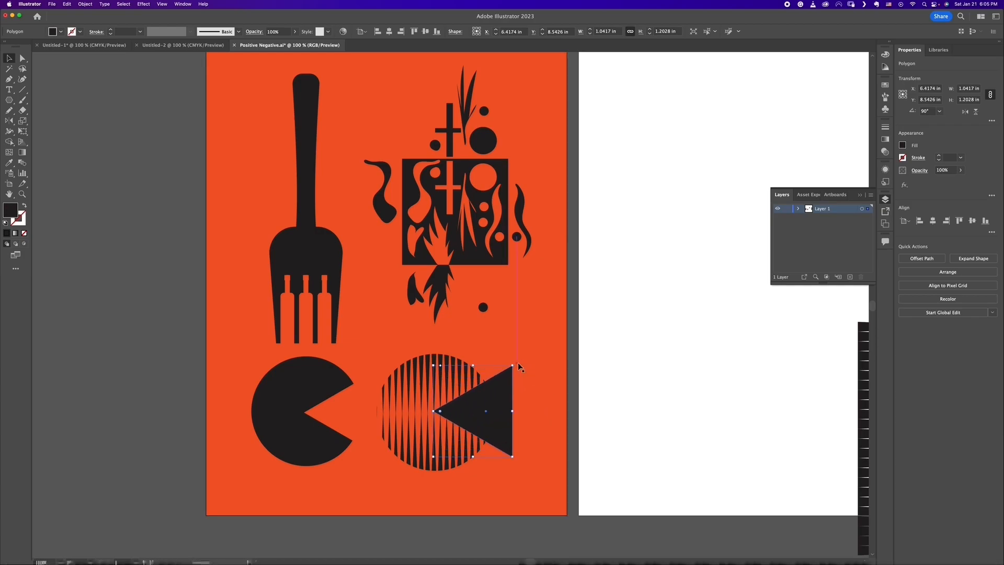
left_click_drag(433, 456, 425, 467)
left_click(445, 465, "shift")
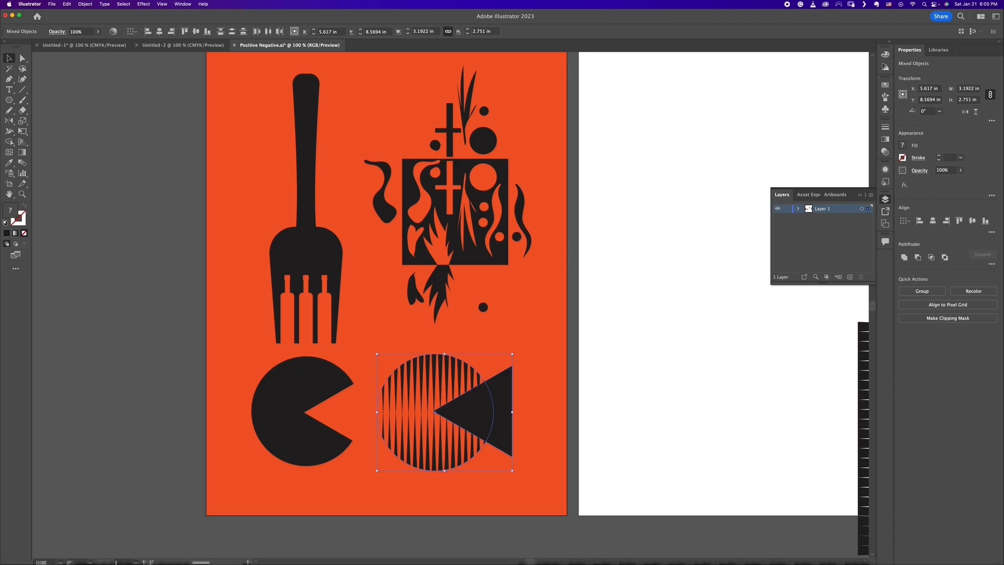
Step: Try to subtract the black triangle from the clipped striped circle, and undo the attempt
left_click(918, 258)
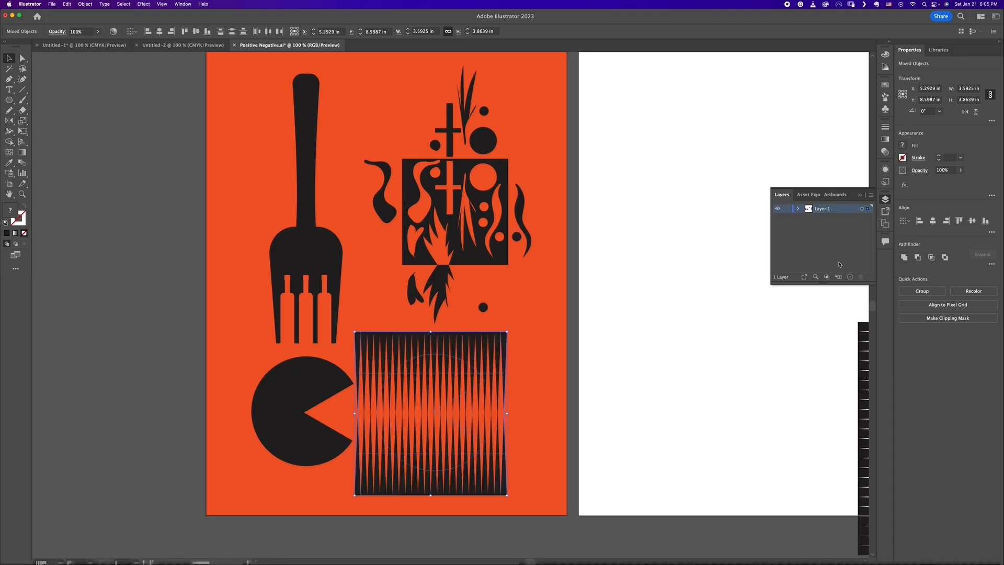
key("super+z")
left_click(538, 409)
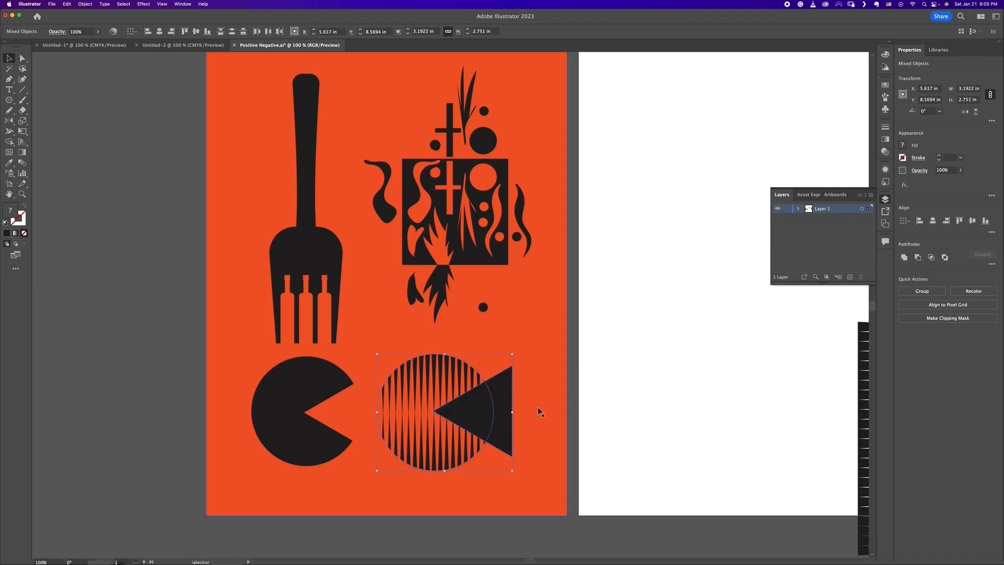
Step: Move the black triangle away from the striped circle, mostly onto the white artboard
left_click(505, 412)
left_click_drag(502, 410, 631, 418)
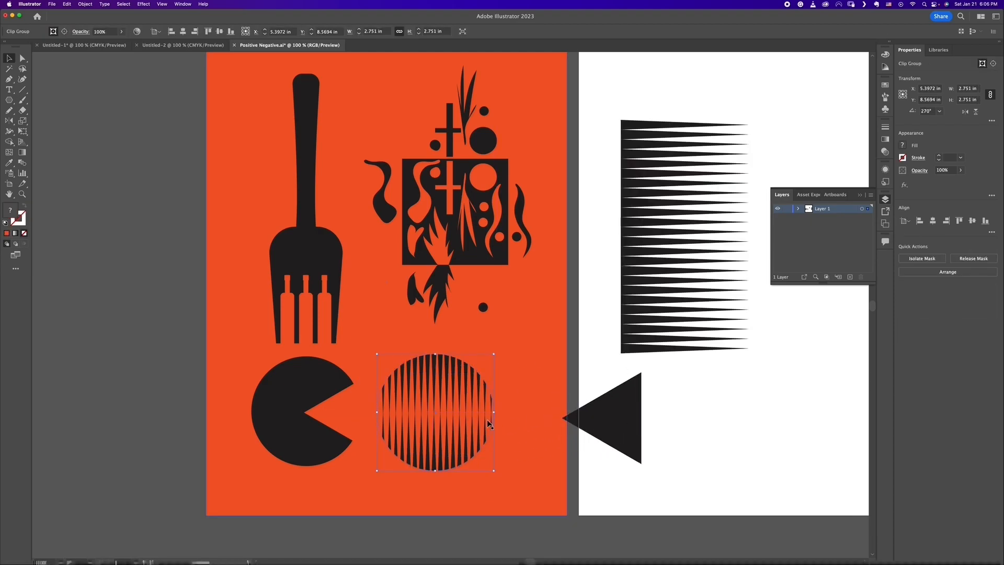
left_click(467, 419)
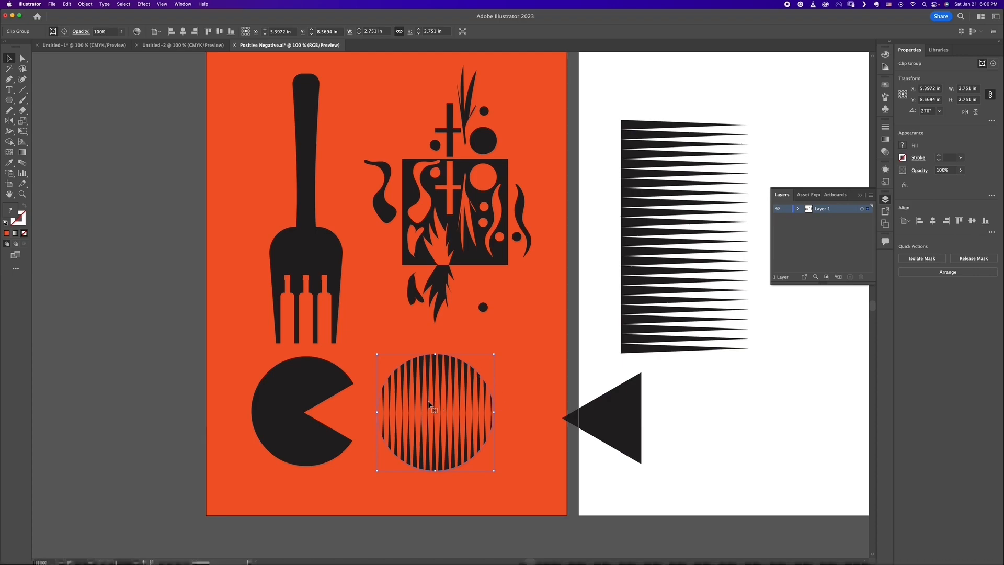
left_click_drag(609, 419, 632, 429)
Step: Expand the striped circle's clip group with both Object and Fill included
left_click(452, 381)
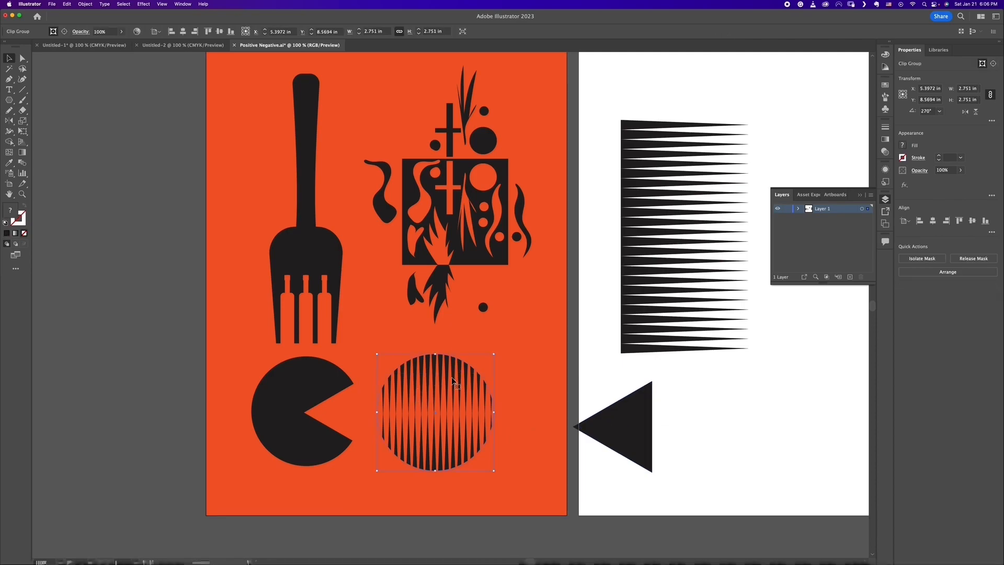
left_click(85, 4)
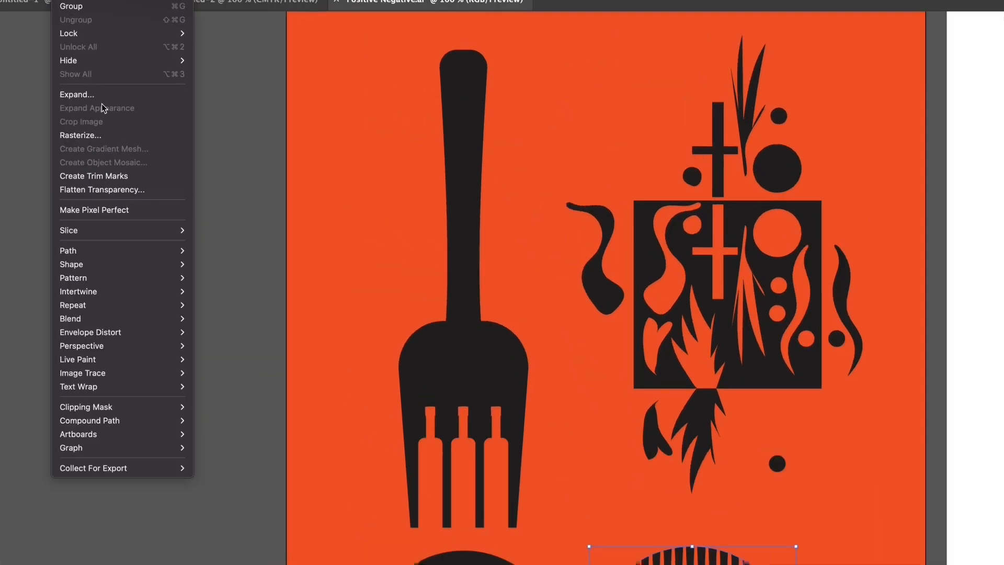
left_click(77, 94)
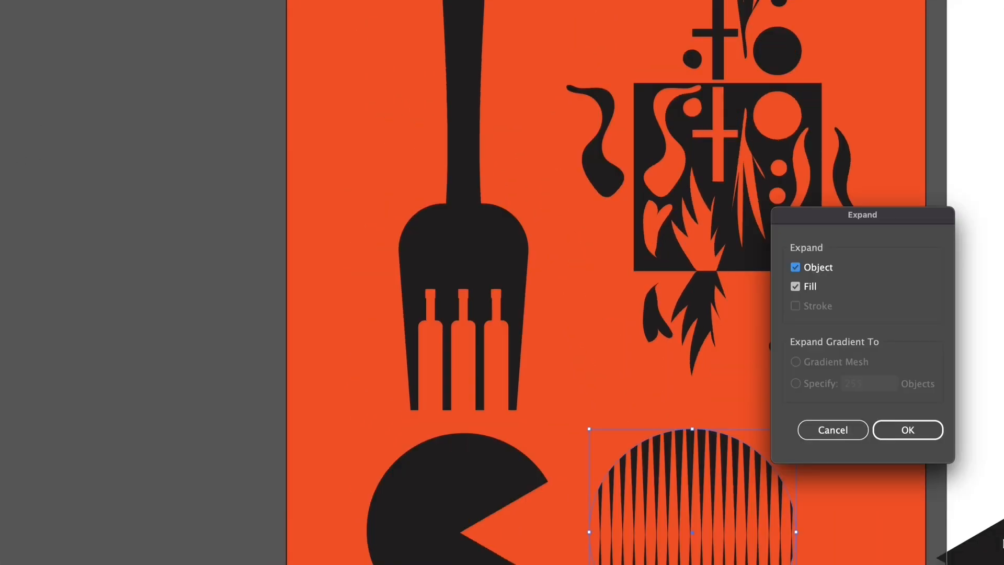
left_click(907, 430)
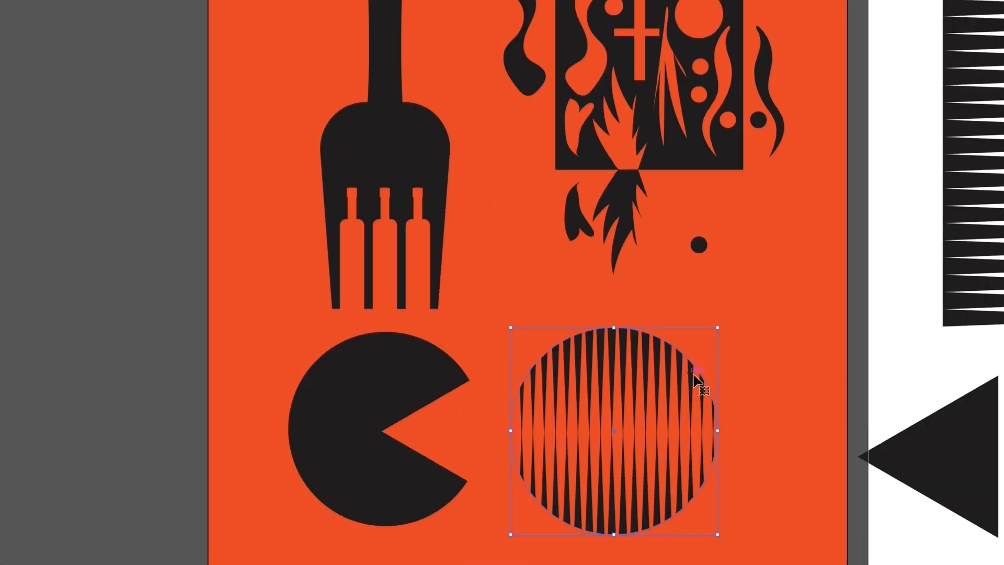
Step: Place the triangle's tip at the expanded striped circle's centre and try to subtract the triangle from it, undoing the cut
key("m")
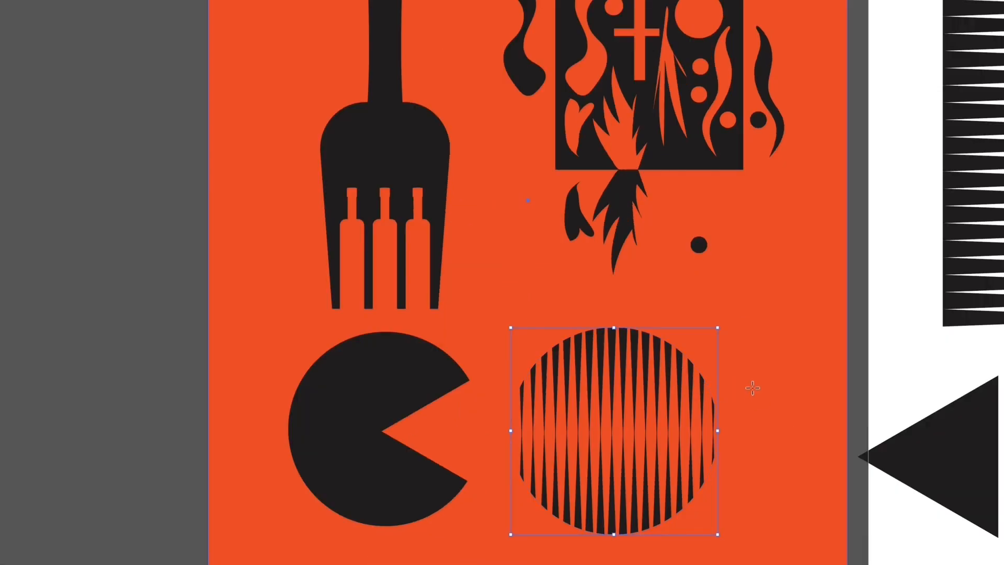
left_click_drag(985, 477, 740, 450)
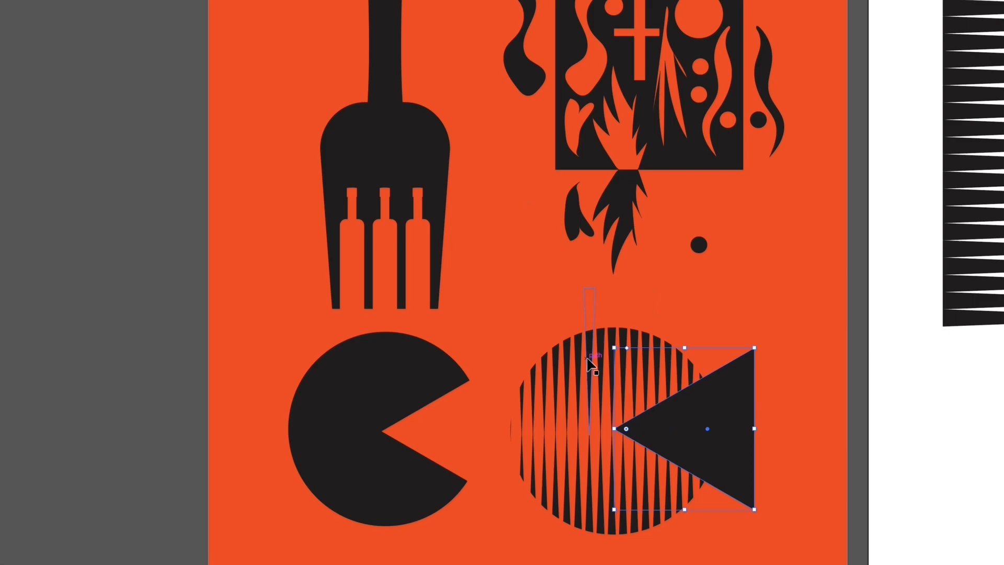
left_click(604, 390, "shift")
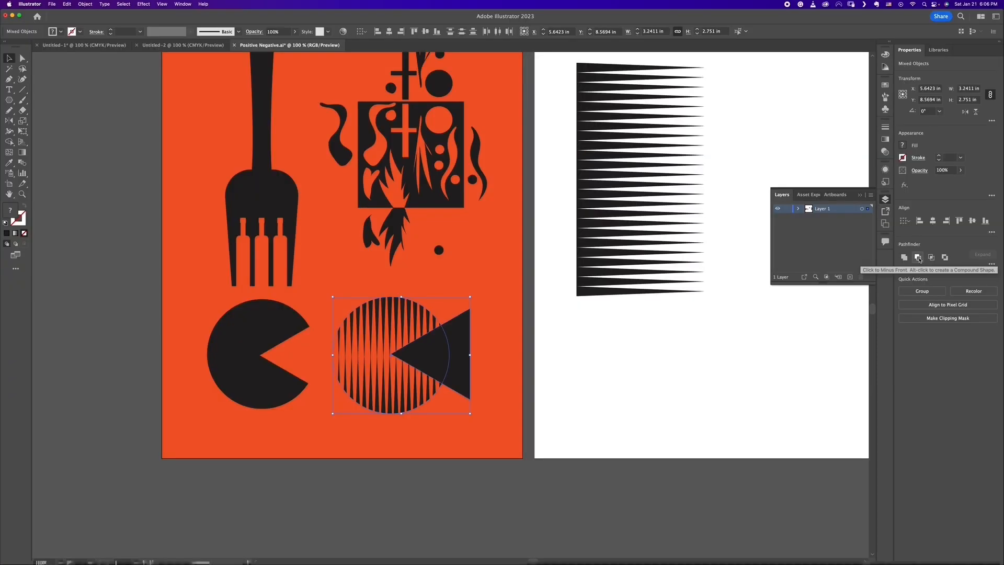
left_click(917, 257)
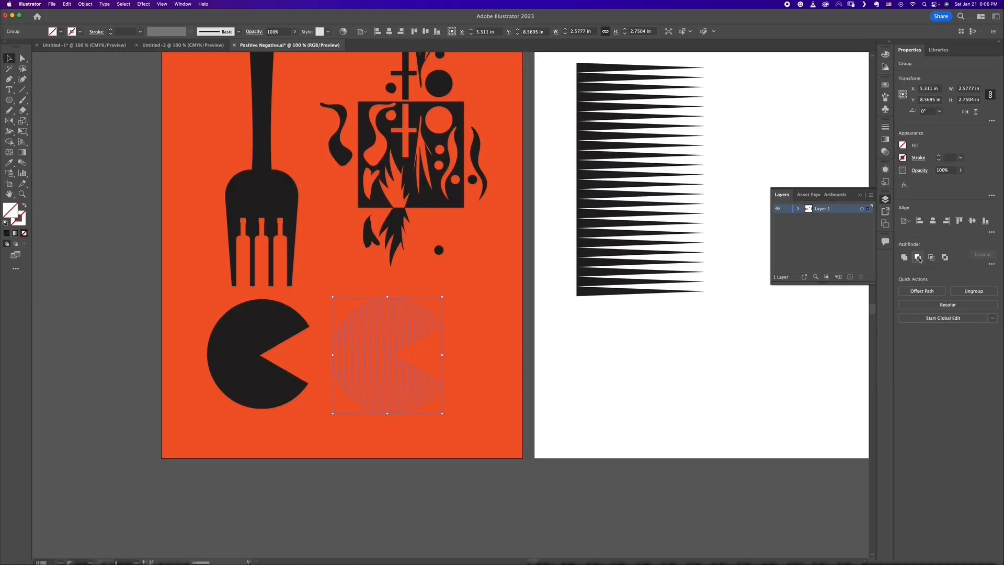
left_click(622, 395)
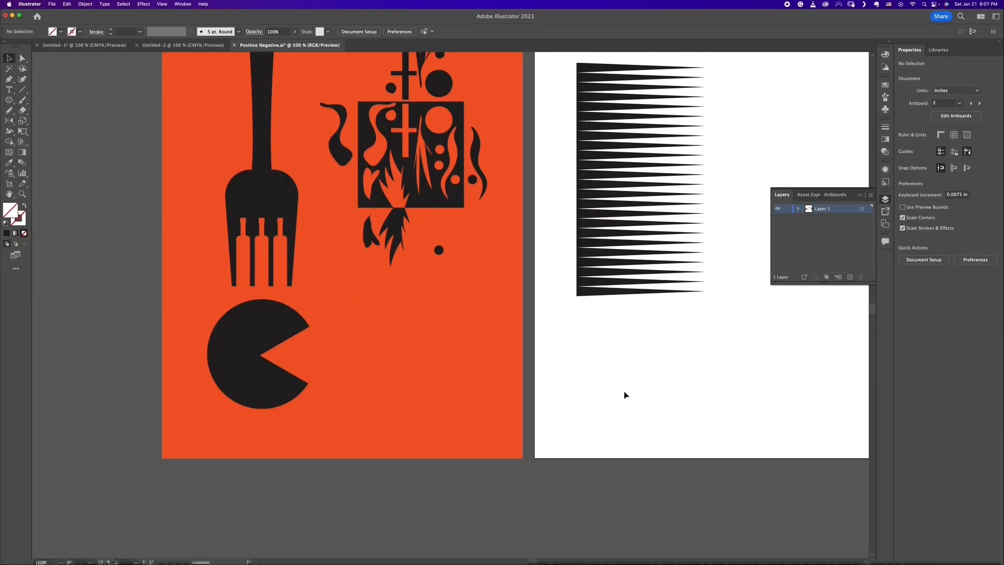
key("ctrl+z")
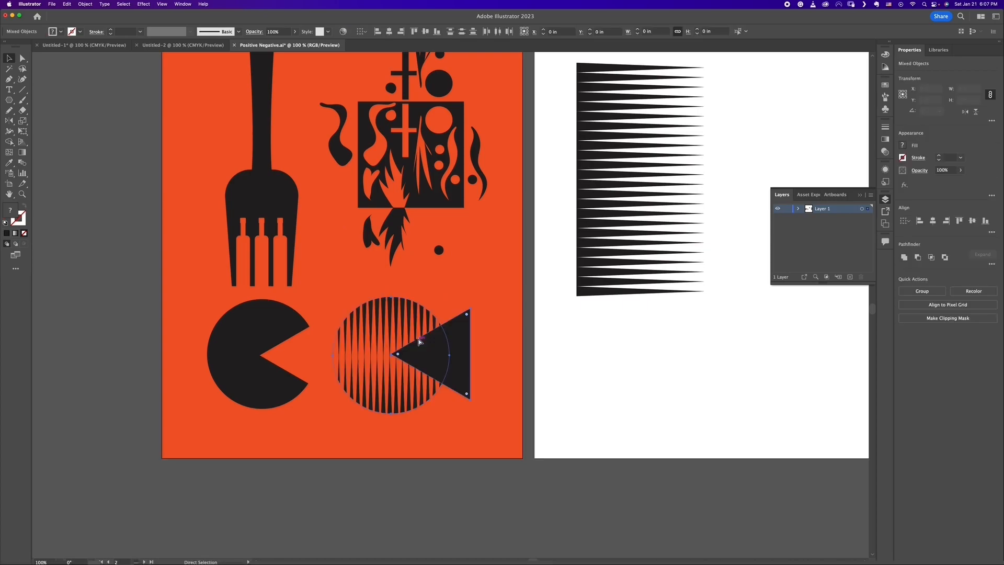
Step: Move the triangle back toward the white artboard and release the striped circle's clipping mask
left_click(553, 358)
left_click_drag(479, 354, 613, 372)
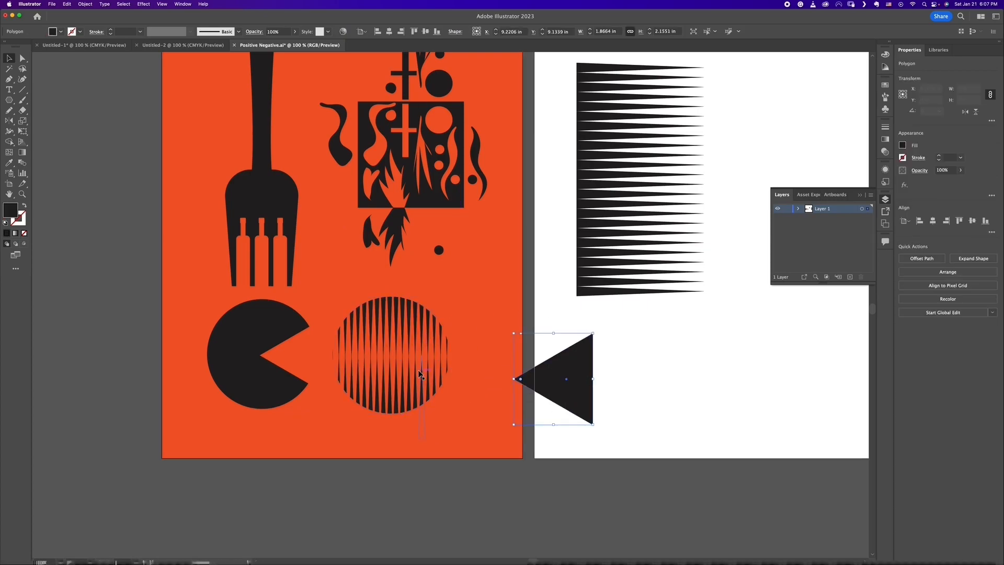
left_click(426, 343, "shift")
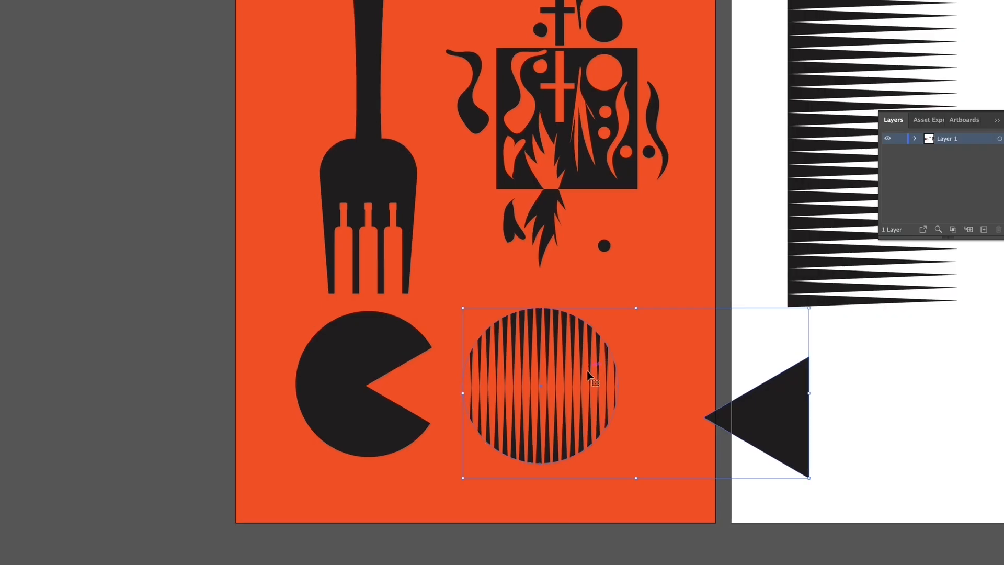
left_click(572, 501)
left_click(580, 450)
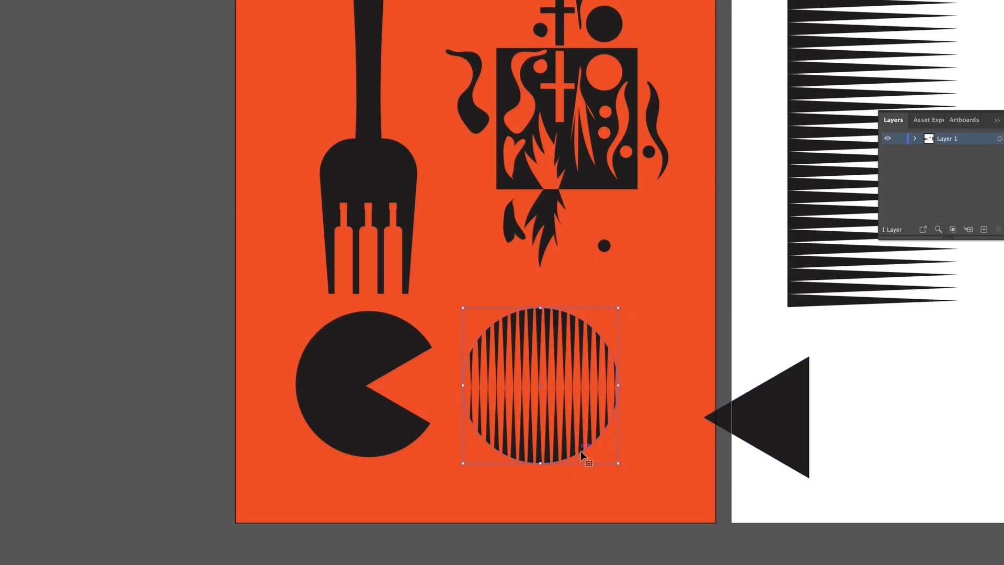
right_click(563, 412)
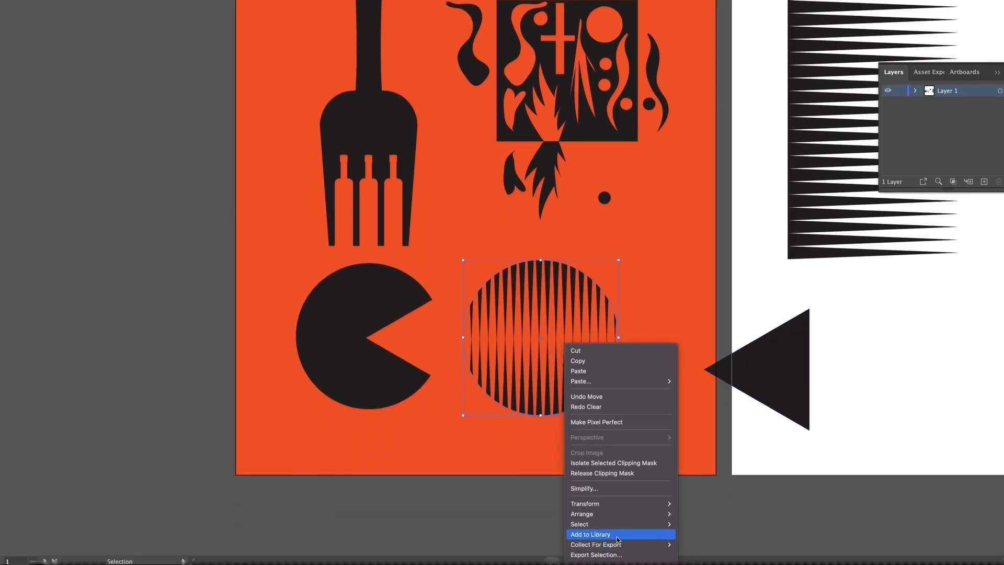
left_click(616, 473)
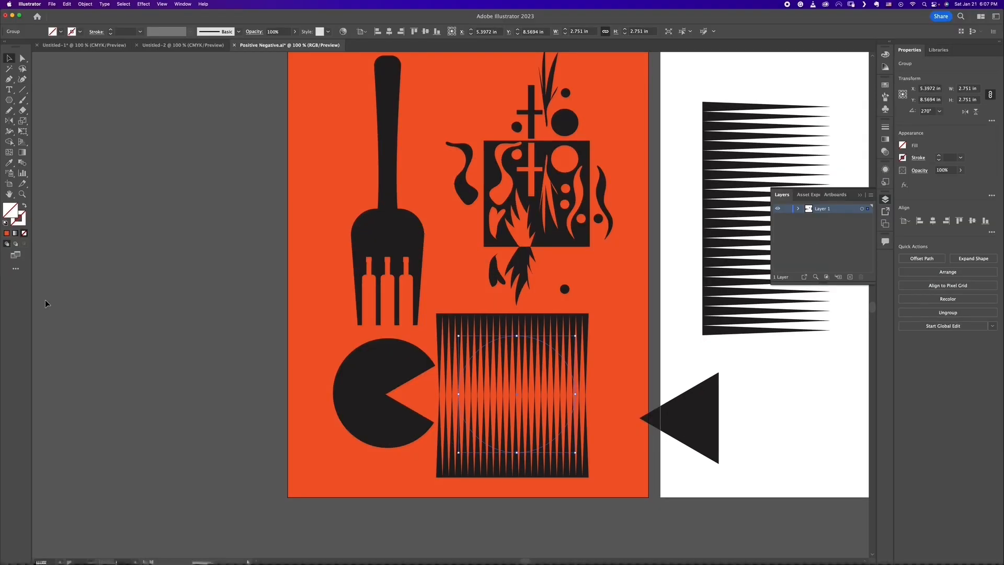
Step: Fill the released circle with the triangle's black by sampling it with the Eyedropper tool
left_click(9, 162)
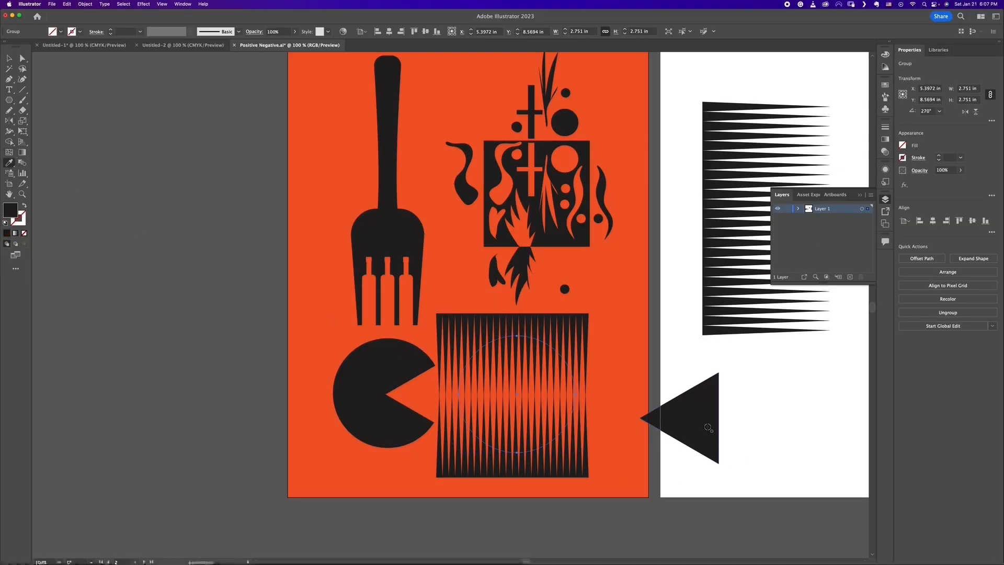
left_click(708, 410)
key("v")
left_click(349, 361)
key("super+equal")
key("super+equal")
left_click_drag(625, 453, 572, 359)
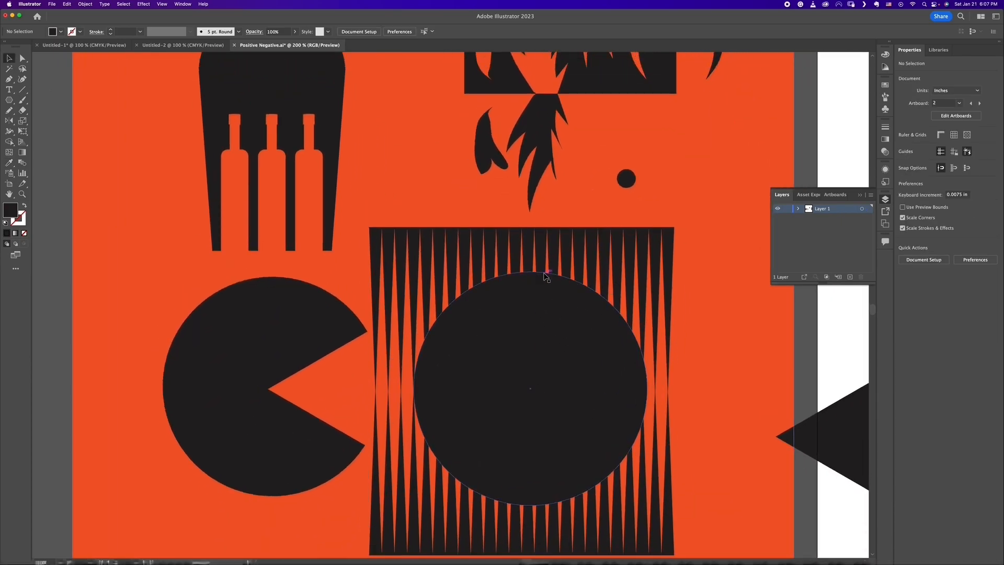
Step: Try to intersect the black circle with the upper and lower wedge groups
left_click(640, 288)
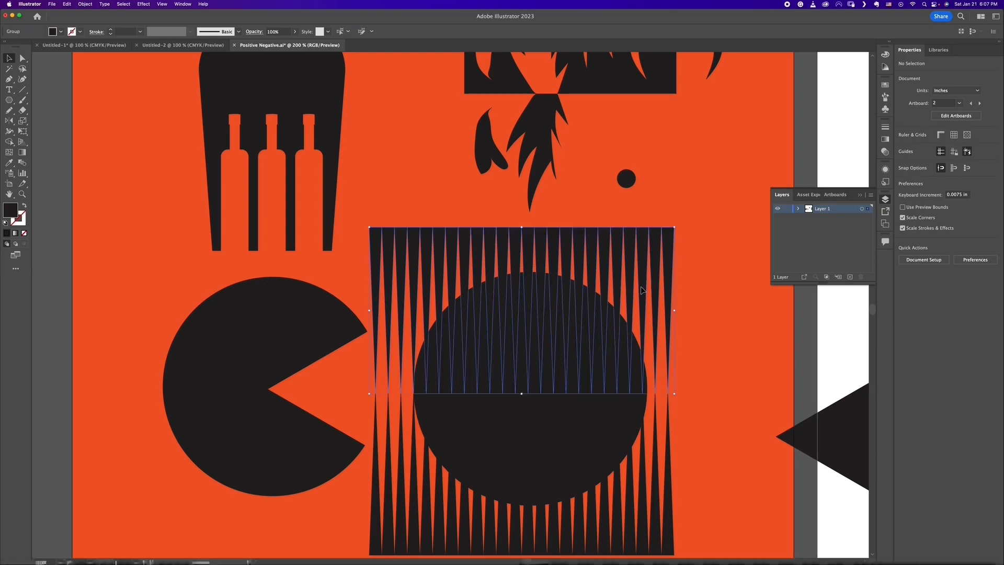
left_click(643, 488, "shift")
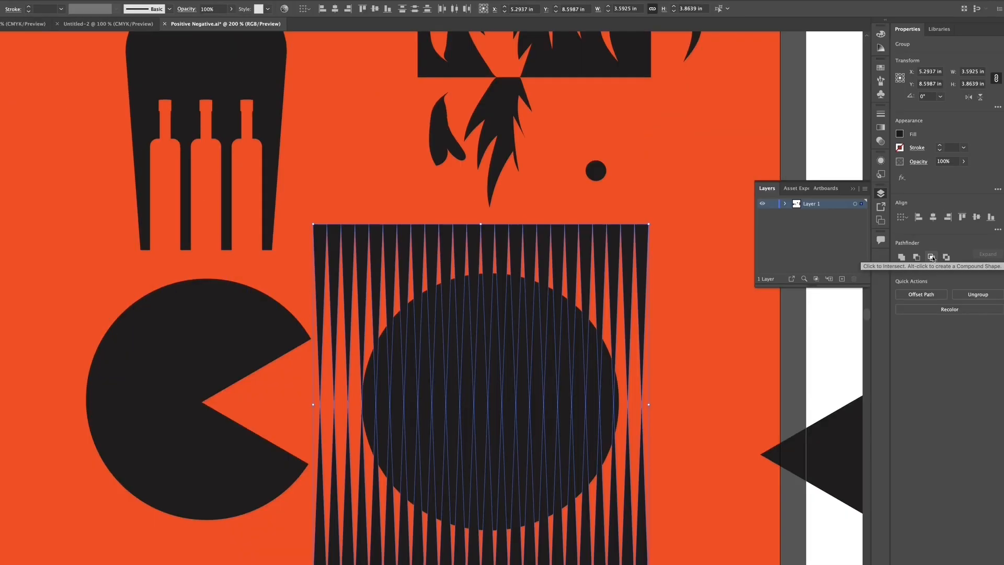
left_click(930, 256)
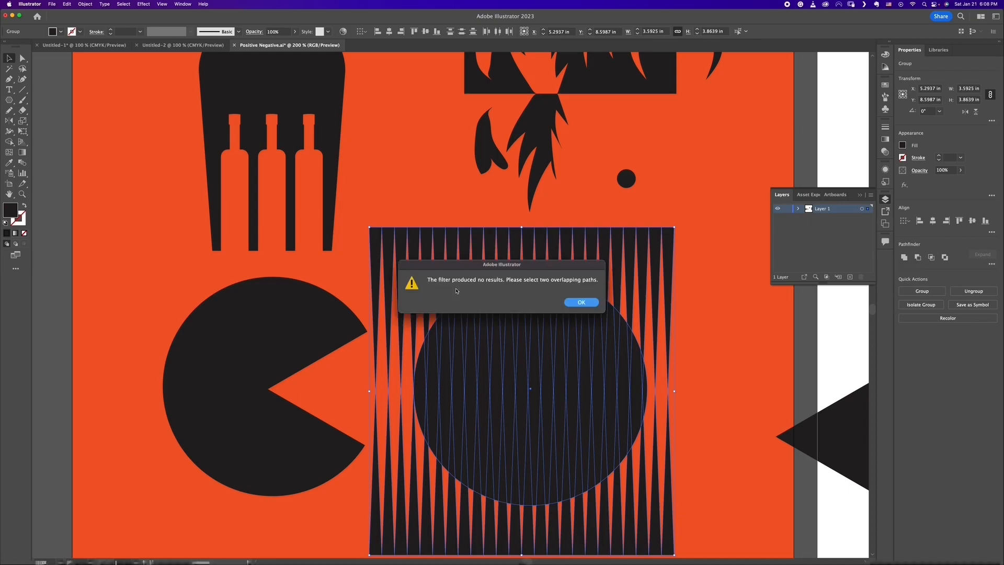
left_click(580, 302)
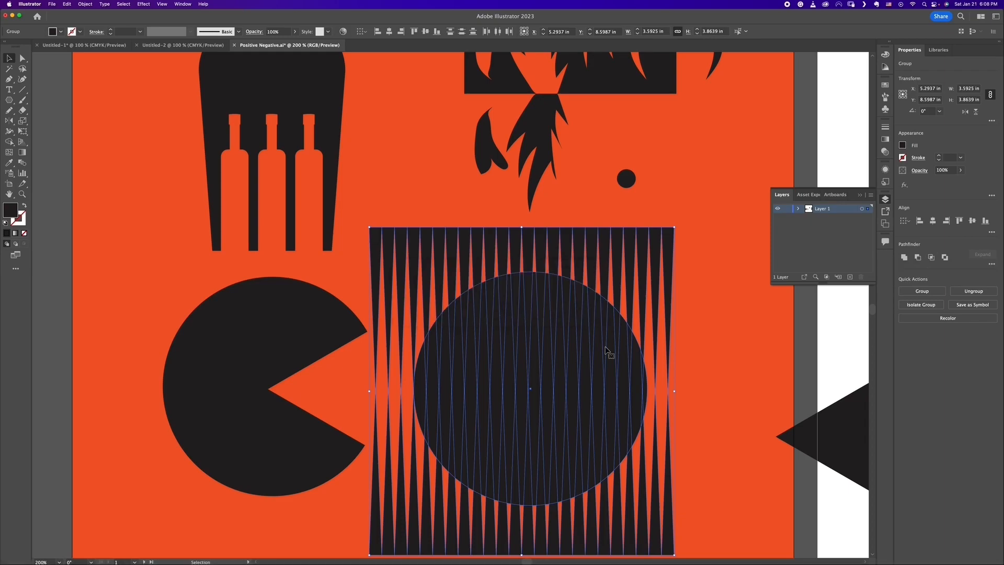
left_click(690, 317)
Step: Combine the upper and lower wedge groups into one compound path, leaving it at its original position
left_click(667, 295)
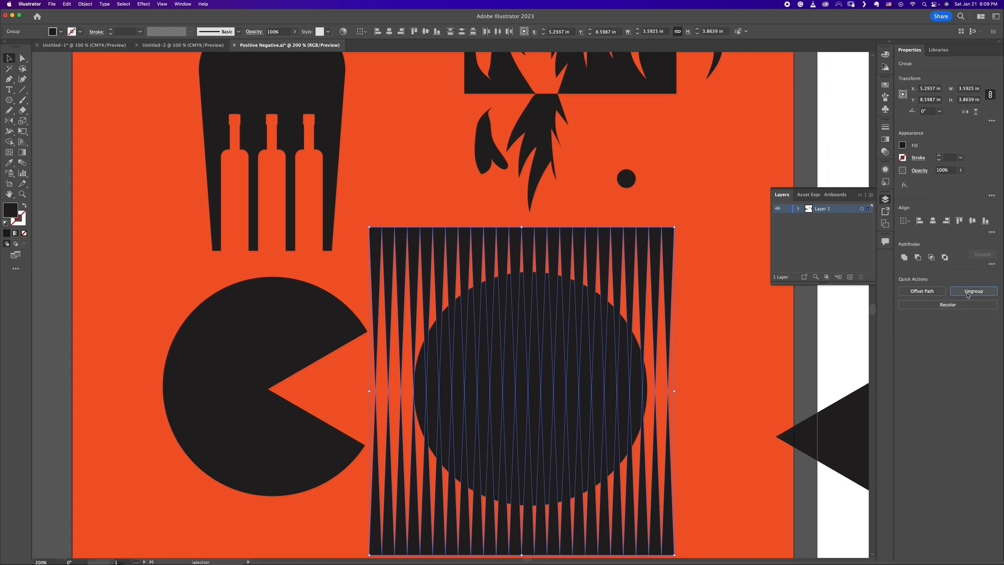
left_click(808, 360)
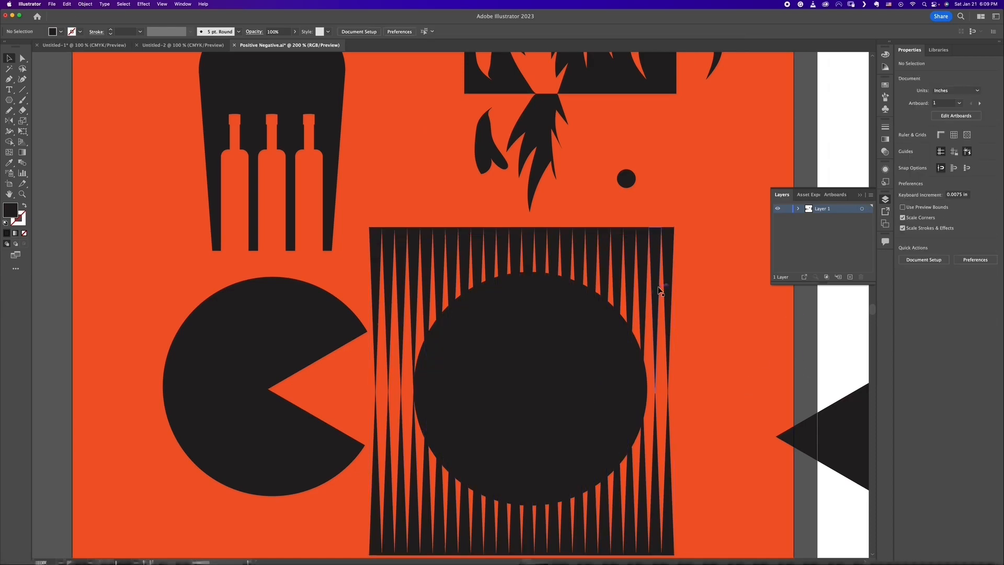
left_click(654, 296)
left_click(672, 466, "shift")
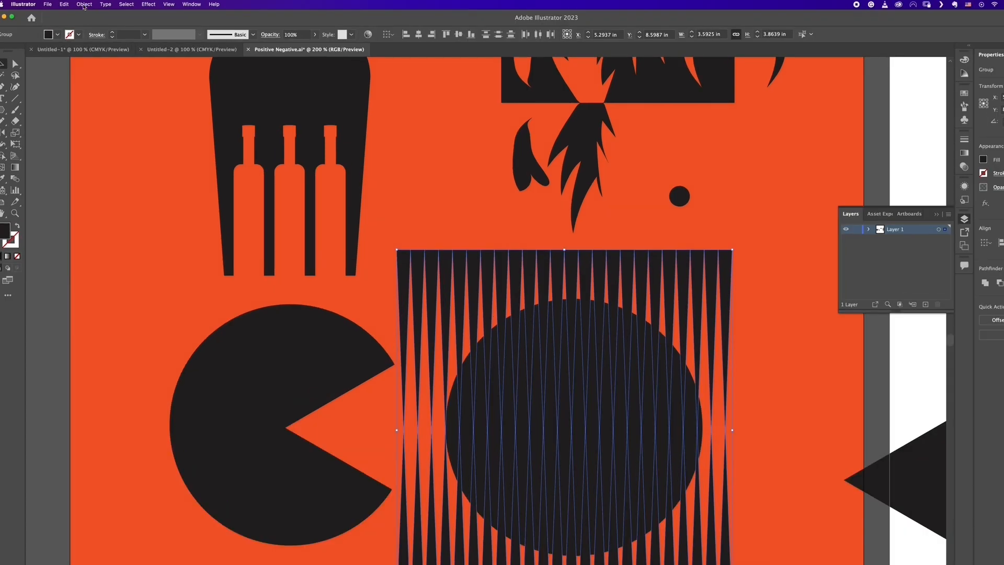
left_click(84, 5)
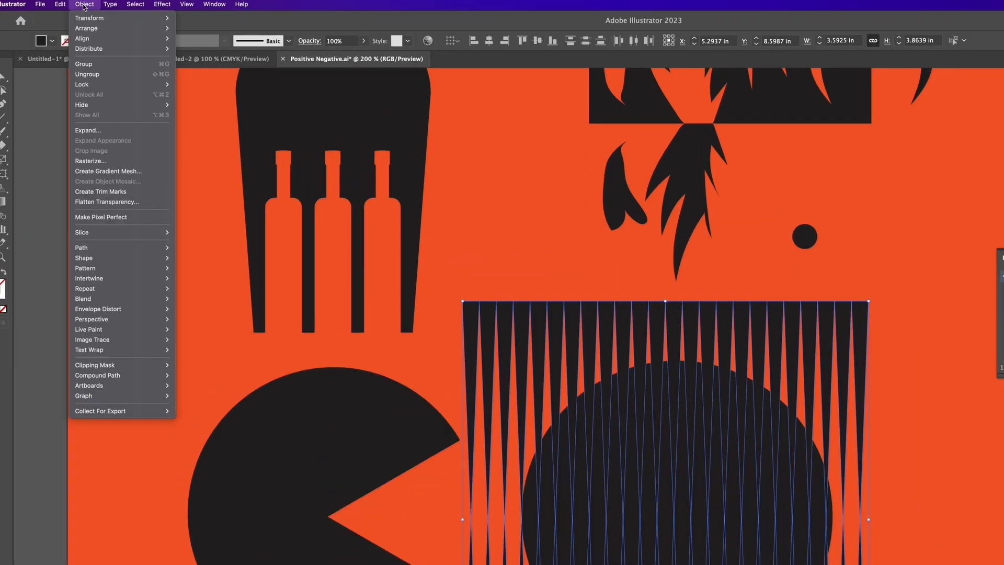
mouse_move(131, 378)
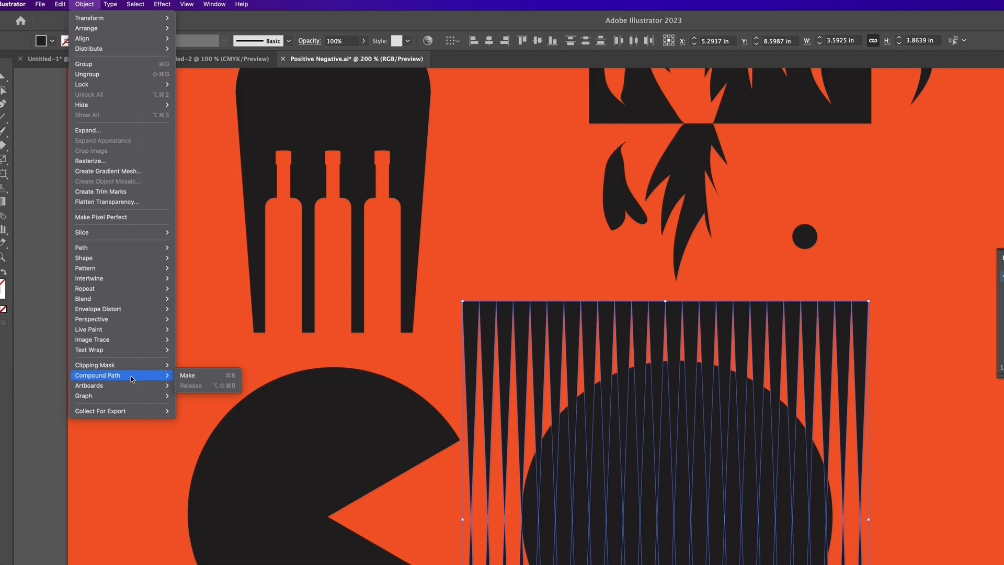
left_click(190, 376)
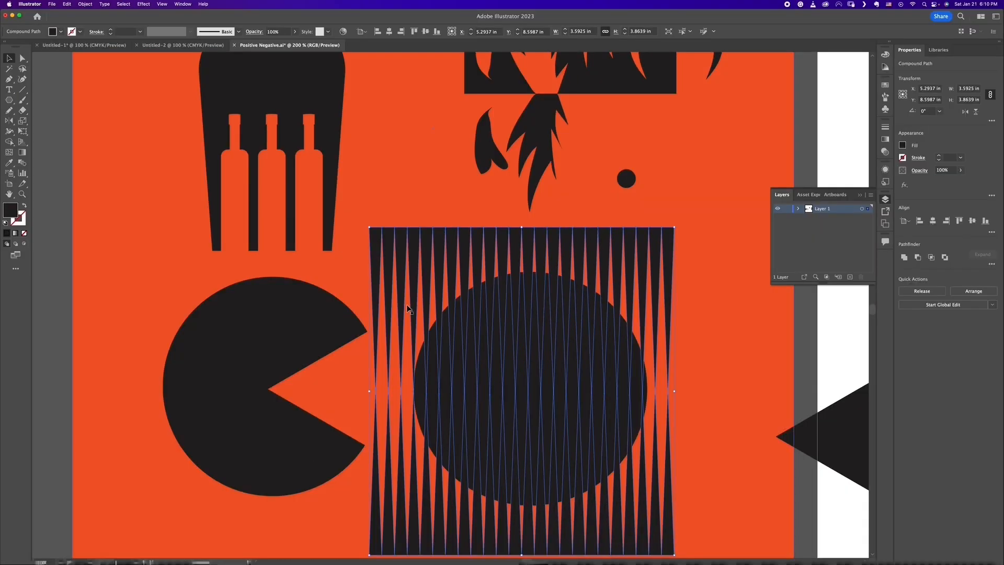
left_click_drag(528, 244, 554, 240)
key("super+z")
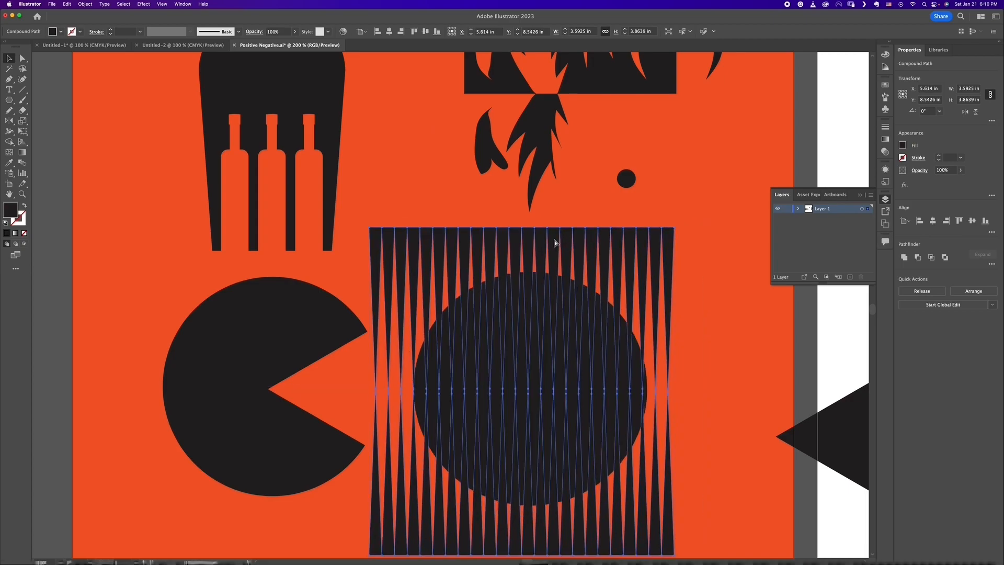
Step: Intersect the black circle with the compound wedge pattern to produce a striped circle
left_click(606, 317)
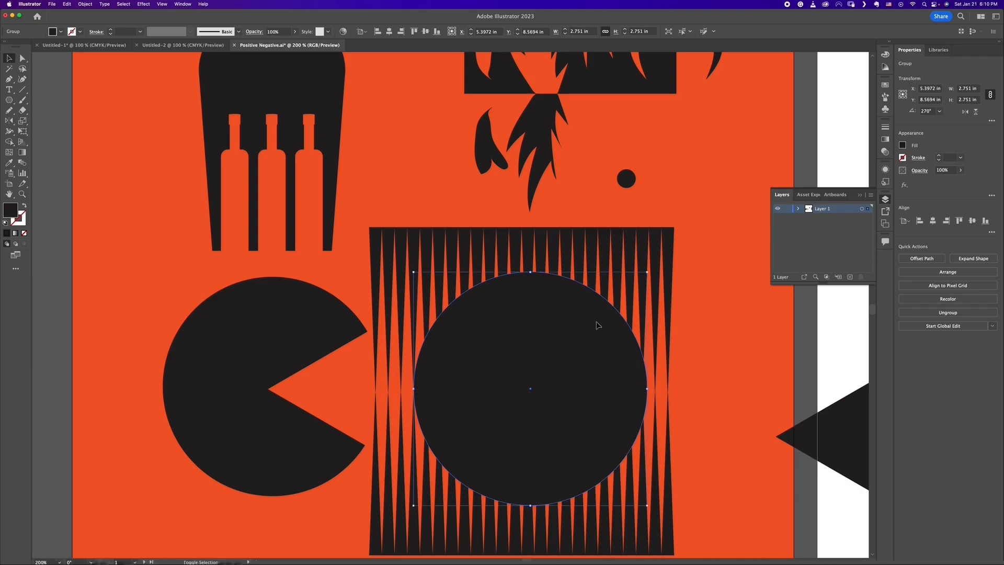
left_click(631, 243, "shift")
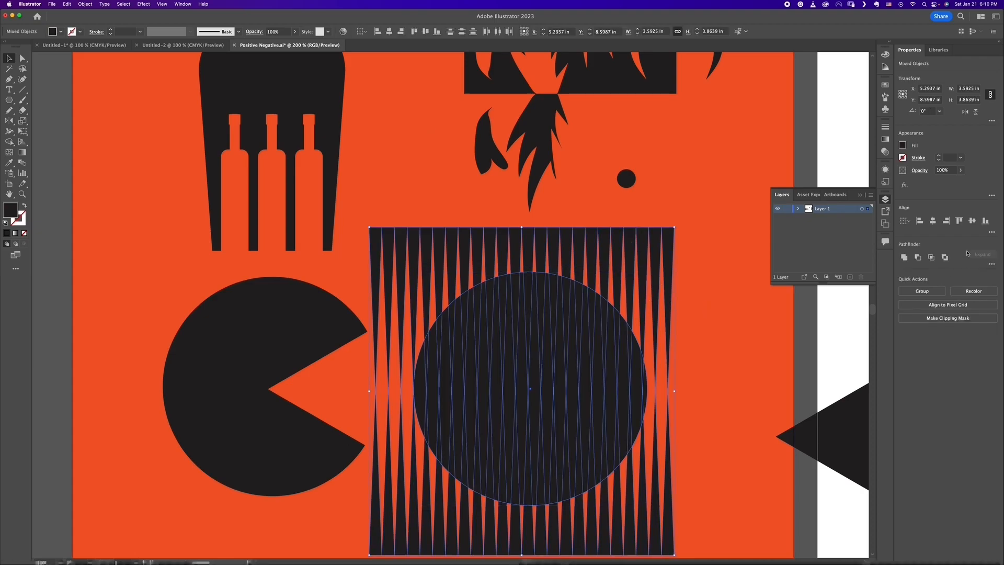
left_click(931, 258)
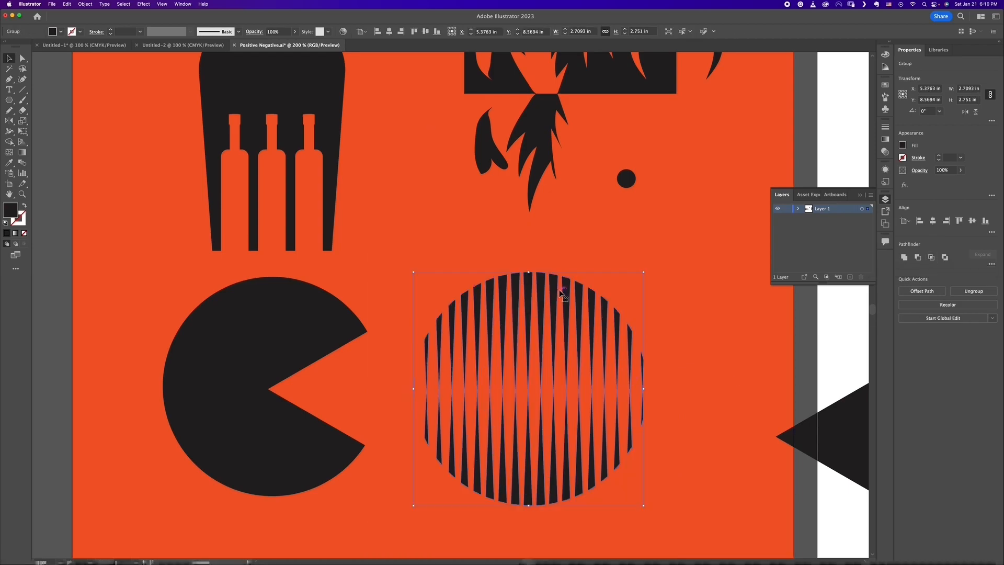
Step: Shift the striped circle to about X 5.24 in, Y 8.54 in and place the triangle over it with its tip near the centre
mouse_move(566, 291)
left_mouse_down()
mouse_move(529, 288)
mouse_move(555, 288)
left_mouse_up()
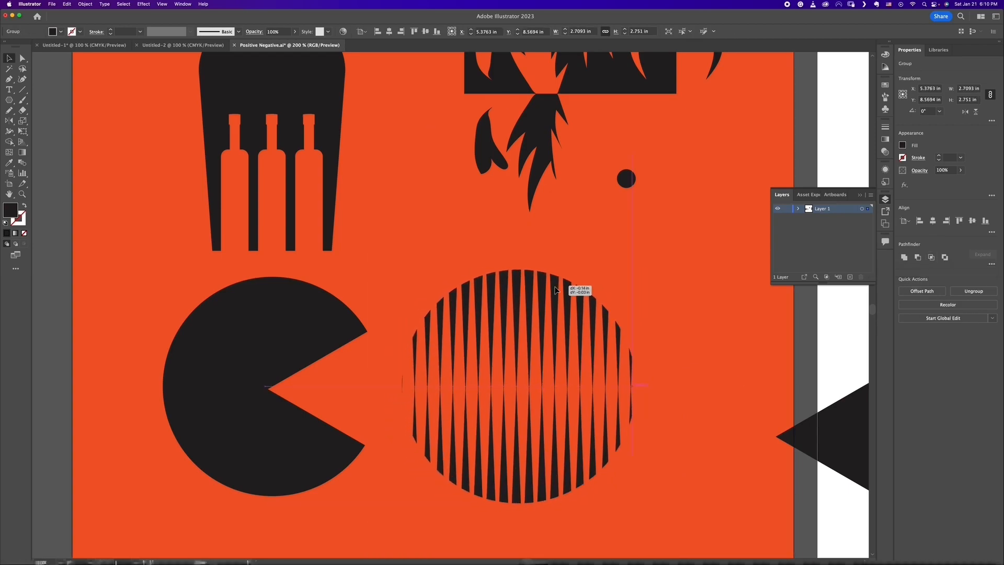
left_click_drag(815, 455, 594, 410)
left_click(557, 327)
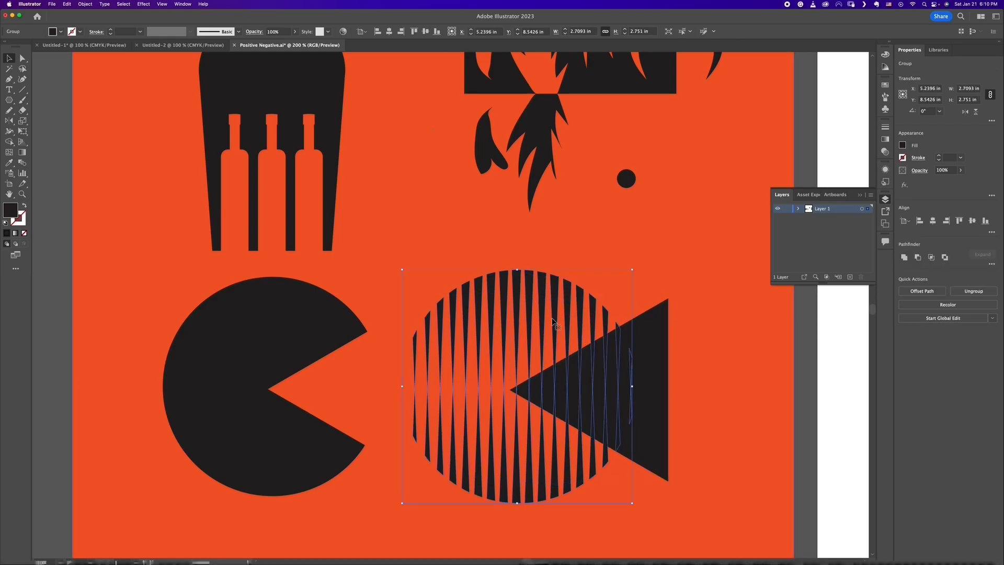
Step: Convert the striped circle group into a compound path
left_click(648, 387, "shift")
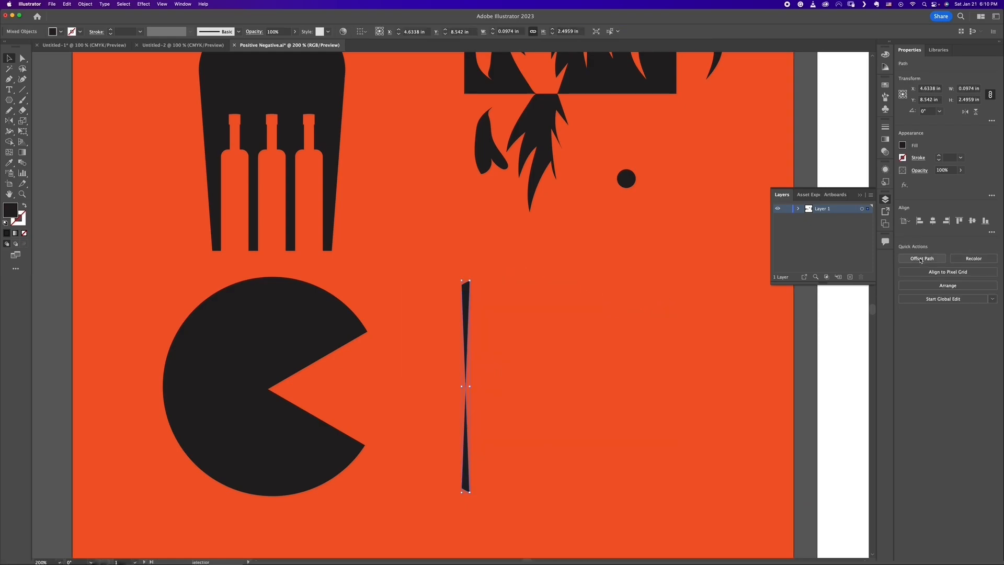
left_click(534, 279)
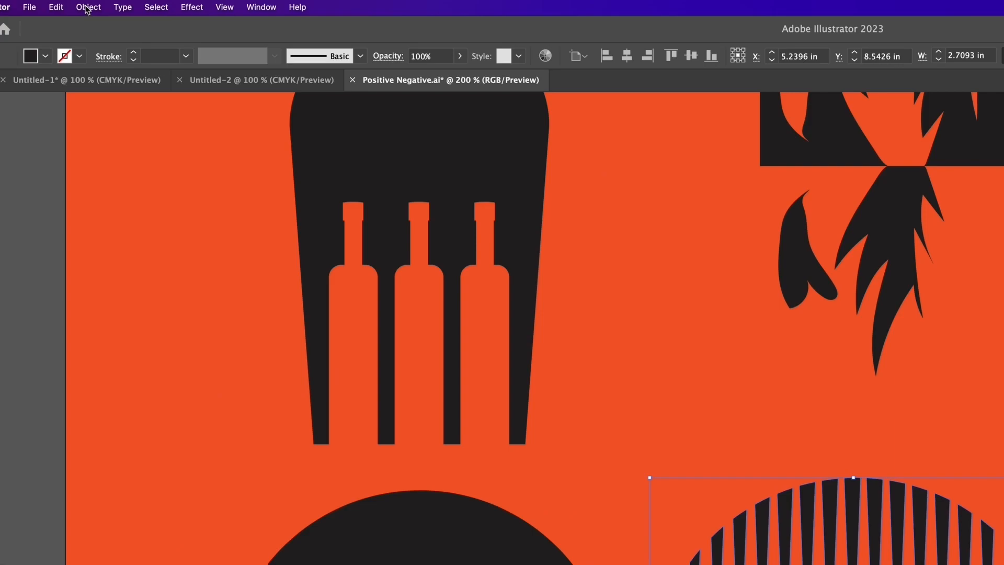
left_click(86, 9)
mouse_move(150, 501)
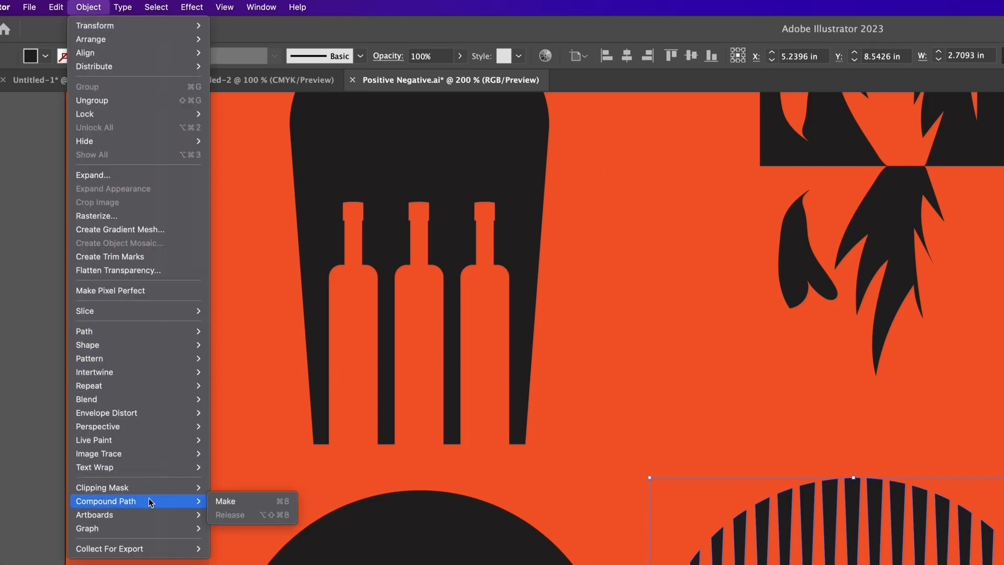
left_click(240, 504)
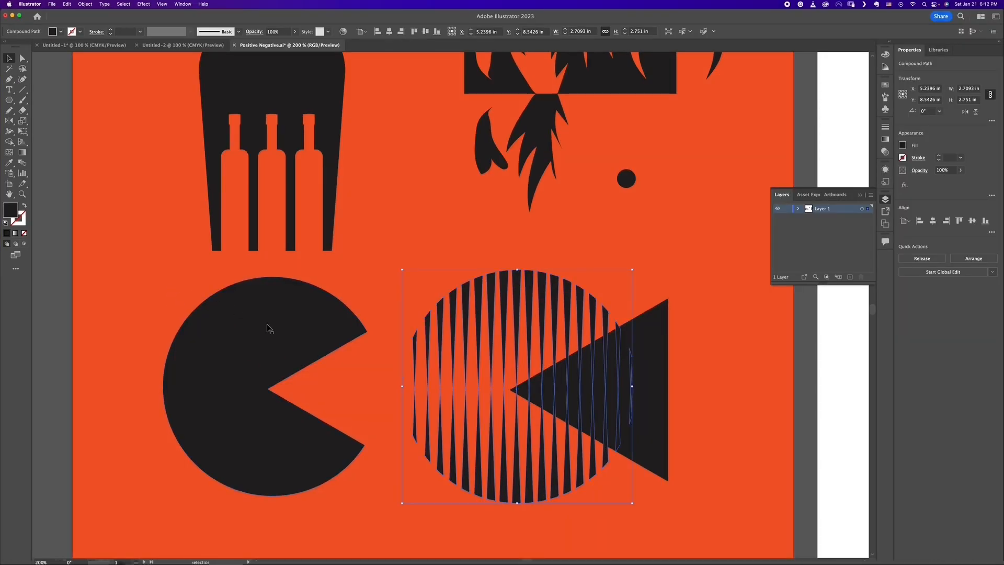
Step: Subtract the triangle from the compound striped circle to cut an open Pac-Man mouth
left_click(653, 339)
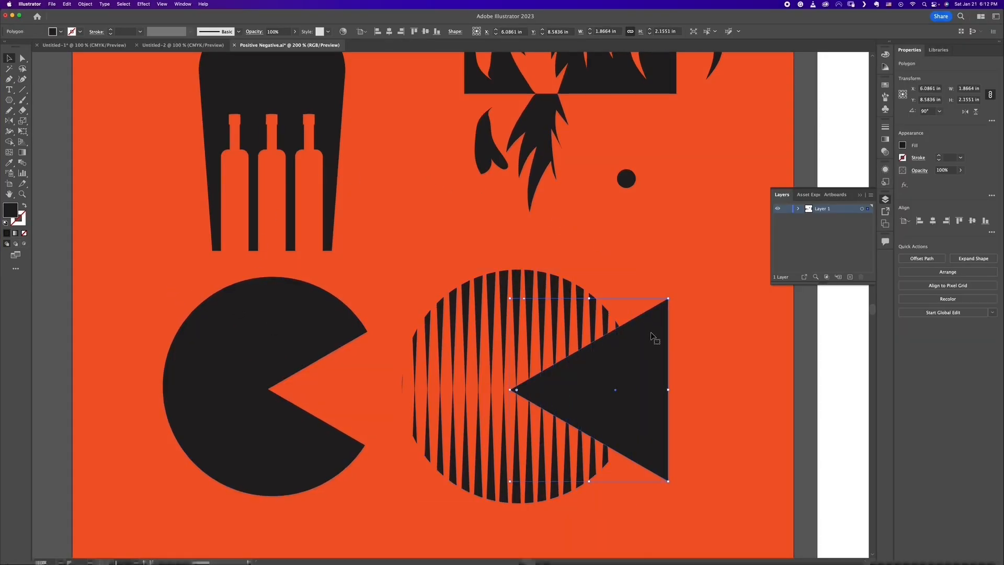
left_click(567, 308, "shift")
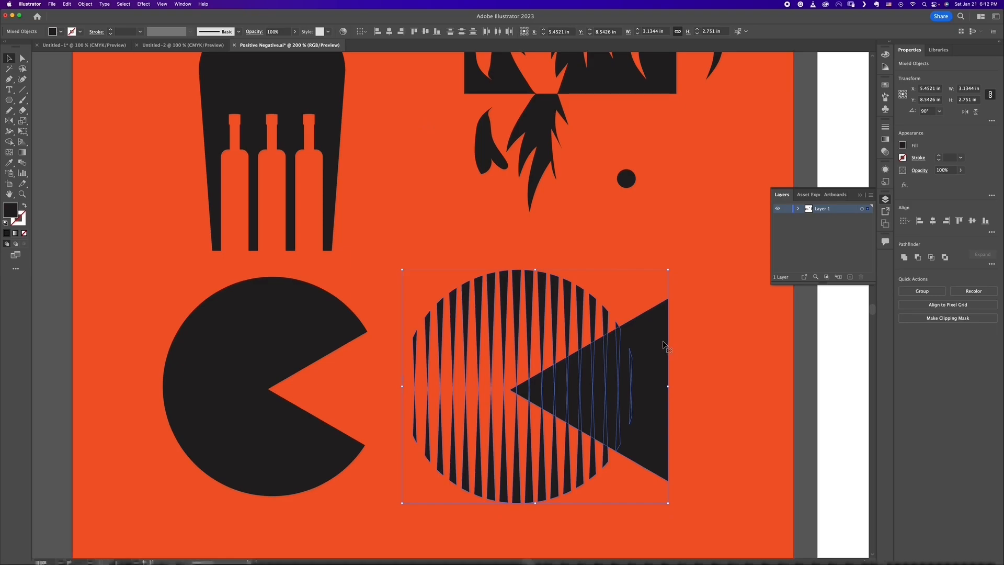
left_click(917, 257)
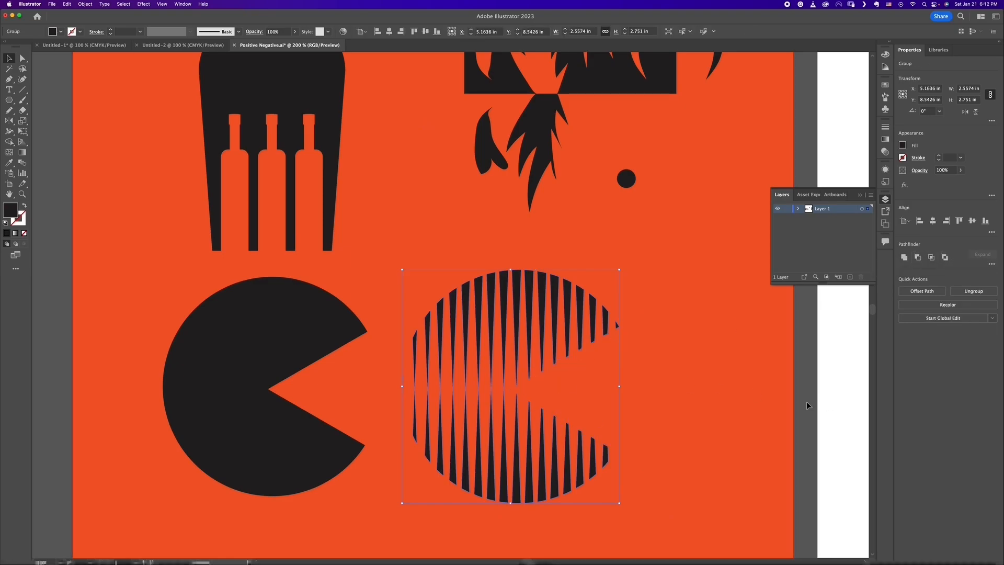
left_click(729, 429)
key("super+1")
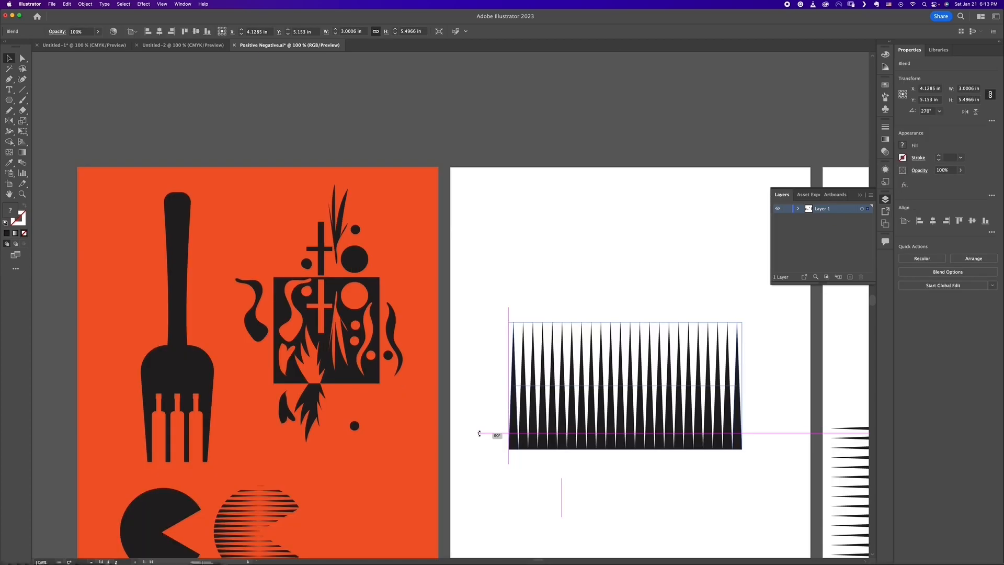
Step: Nudge the blended row of vertical wedges on the white artboard down to about Y 5.87 in
left_click_drag(479, 433, 480, 433)
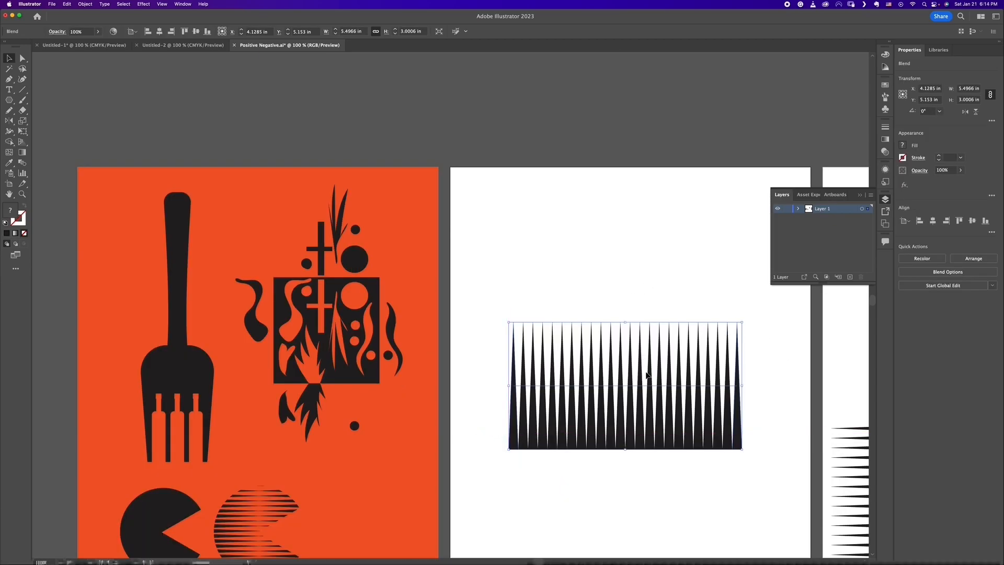
key("shift+Down")
key("shift+Down")
key("shift+Down")
key("shift+Down")
key("shift+Down")
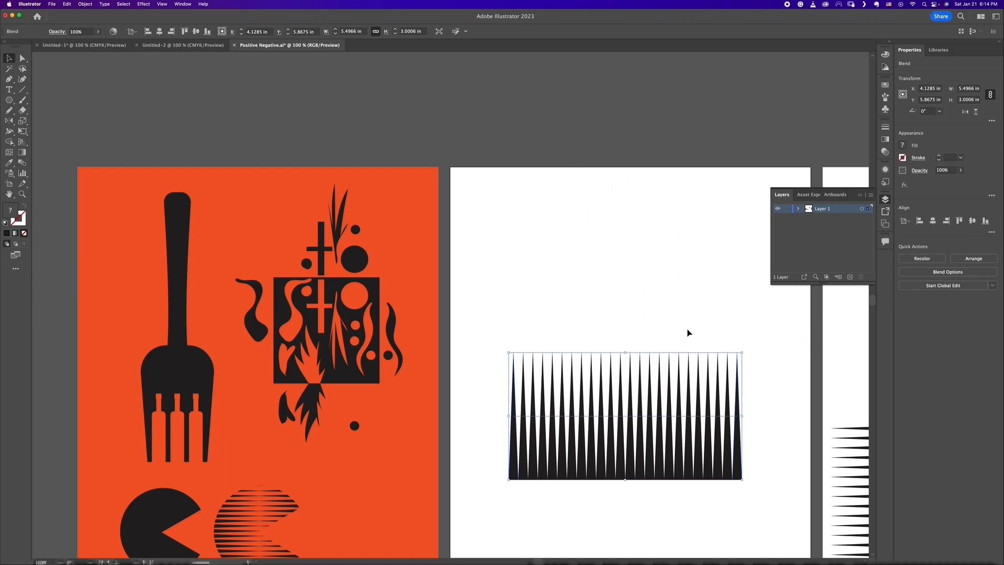
Step: Draw a black circle about 4.67 in across over the wedge row, and set up two circle-and-wedge arrangements, one above the other
left_click_drag(8, 100, 49, 130)
left_click_drag(663, 328, 651, 387)
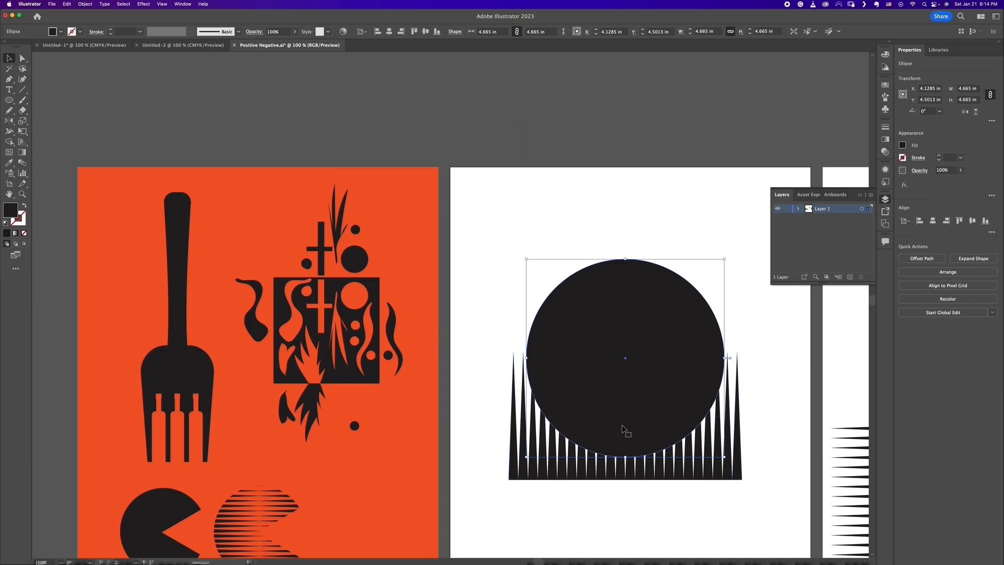
left_click_drag(727, 480, 704, 331)
left_click_drag(749, 147, 631, 446)
left_click_drag(781, 148, 698, 155)
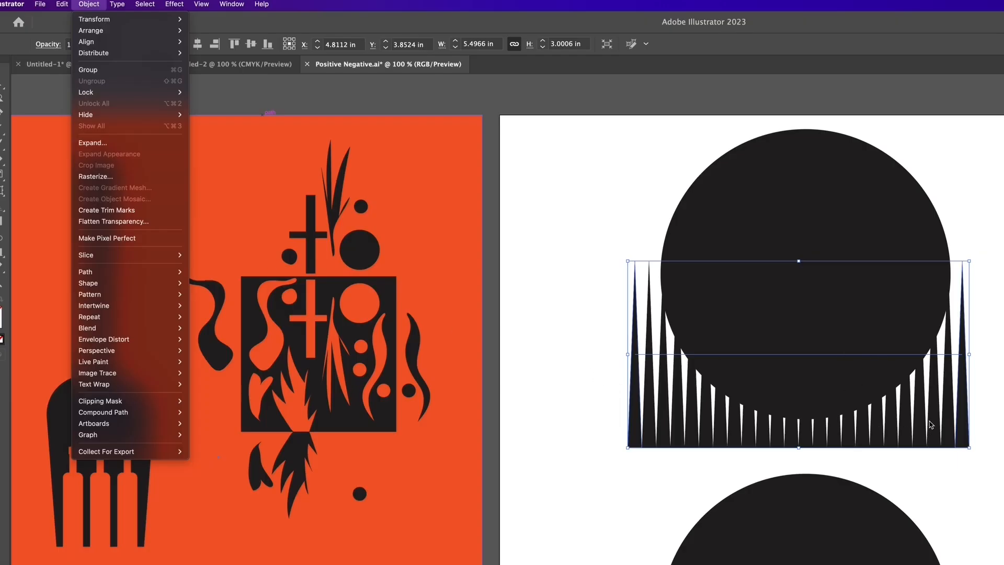
Step: Expand the upper wedge blend with Object and Fill enabled
left_click(97, 145)
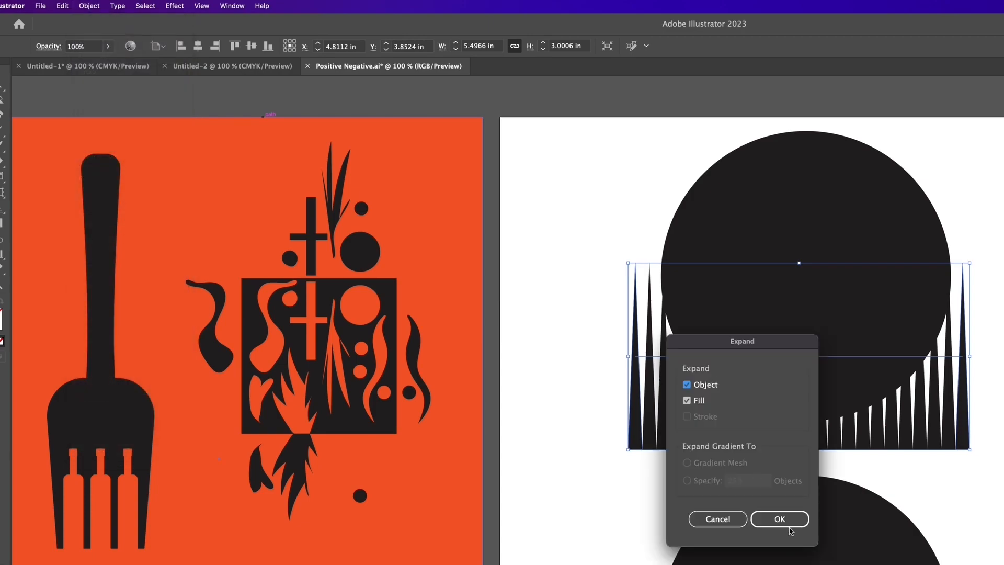
left_click(780, 519)
left_click(597, 285)
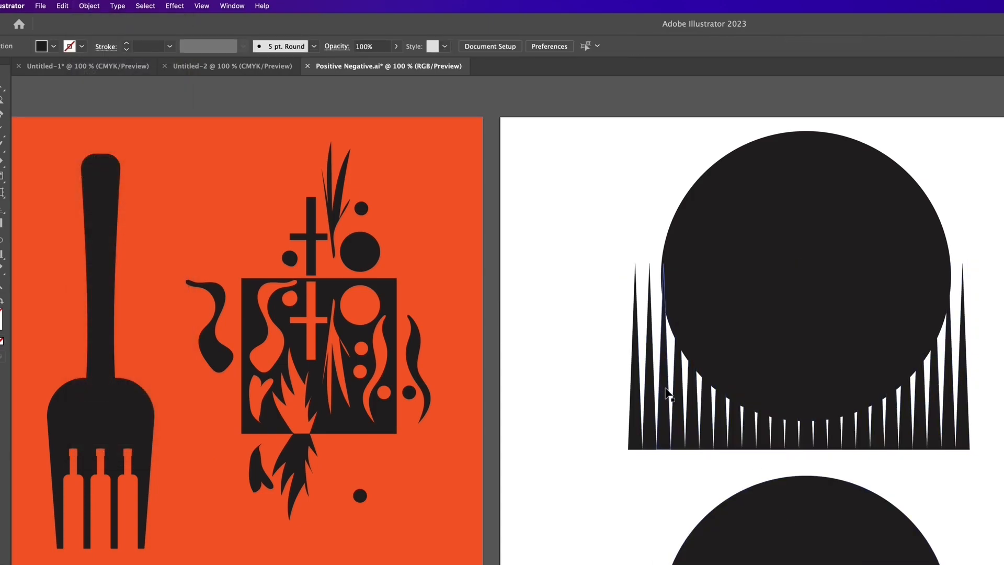
Step: Subtract the expanded wedges from the upper black circle to leave pointed slits in its lower half
left_click(663, 387)
key("ctrl+minus")
key("ctrl+minus")
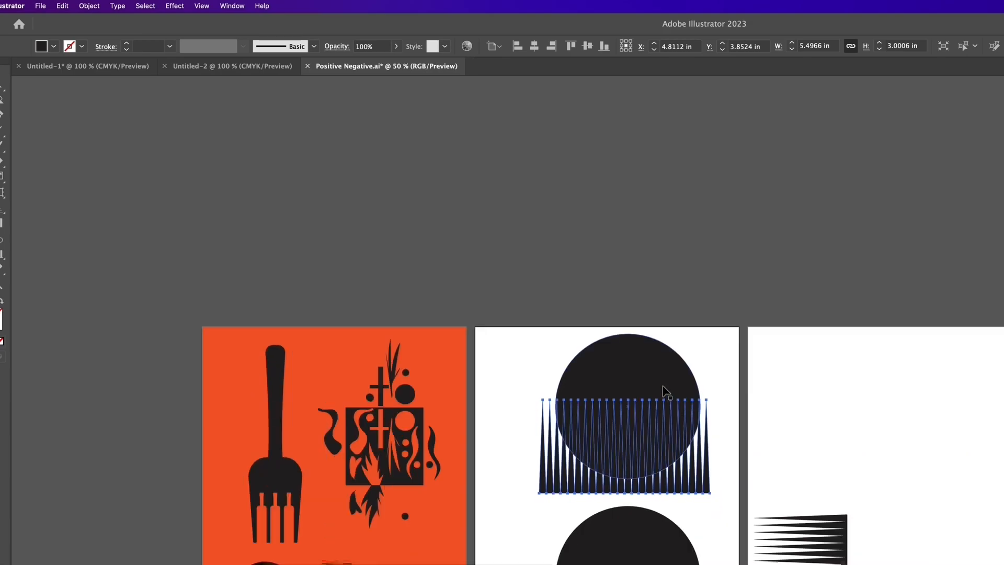
left_click_drag(647, 304, 639, 290)
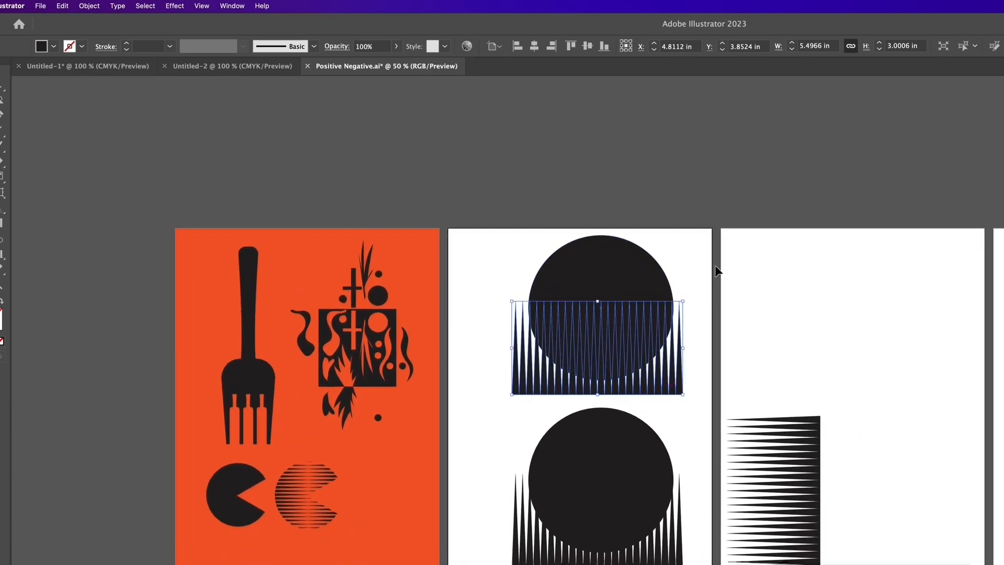
left_click_drag(484, 365, 484, 365)
left_click_drag(767, 381, 587, 361)
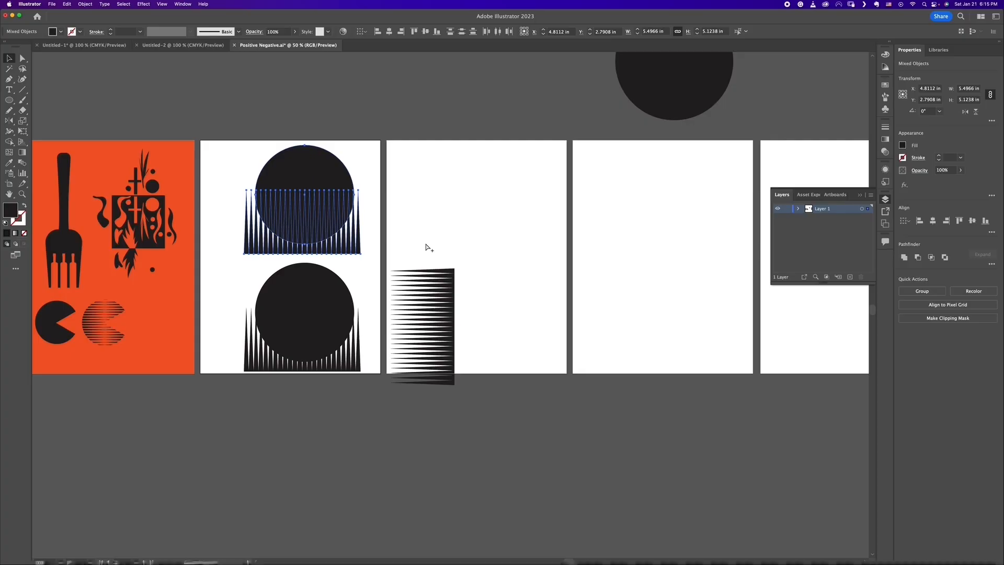
key("v")
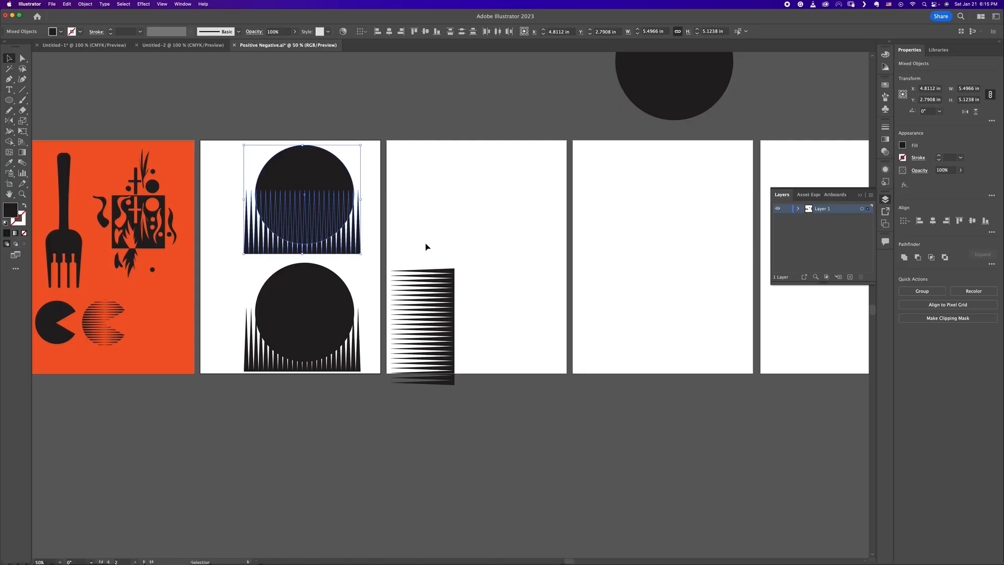
left_click(918, 257)
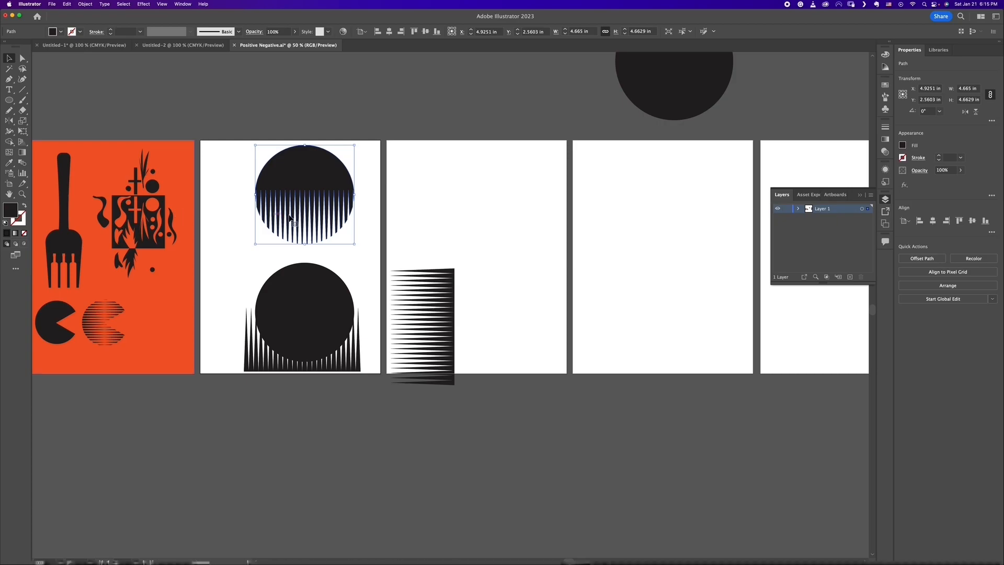
left_click(368, 211)
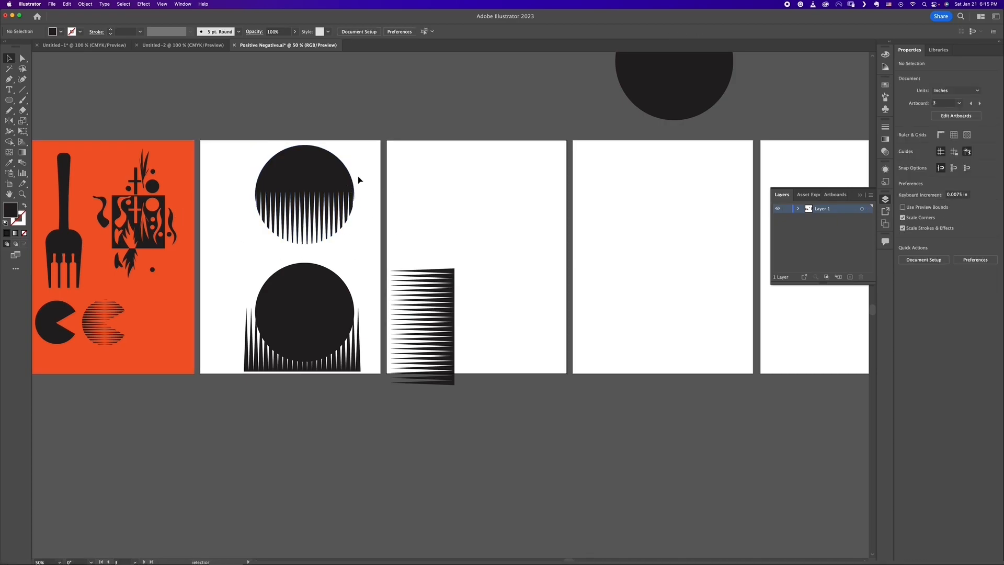
Step: Rotate the slitted circle to 270° so its slits face left, and shift it to about X 4.73 in
left_click(350, 198)
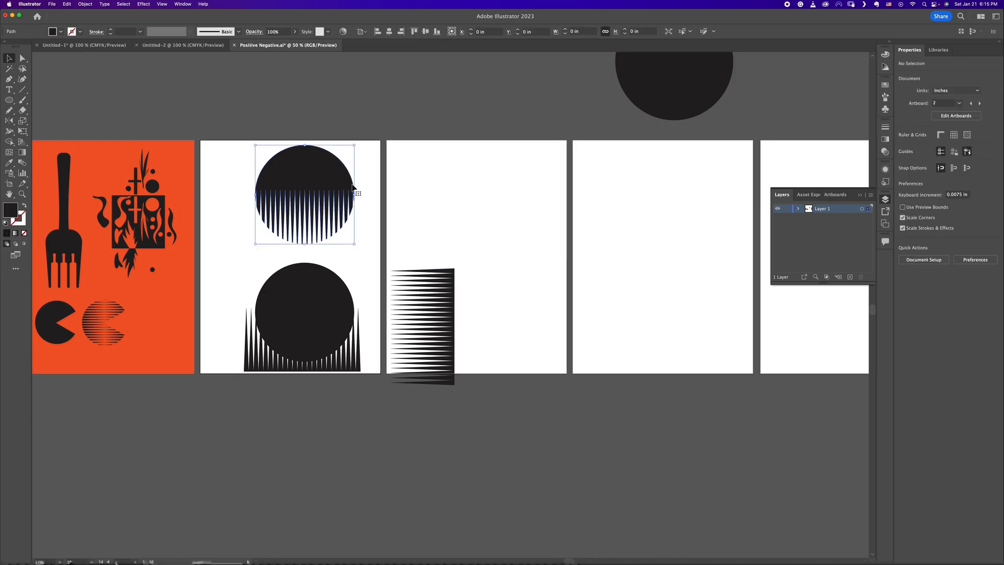
left_click_drag(355, 247, 231, 226)
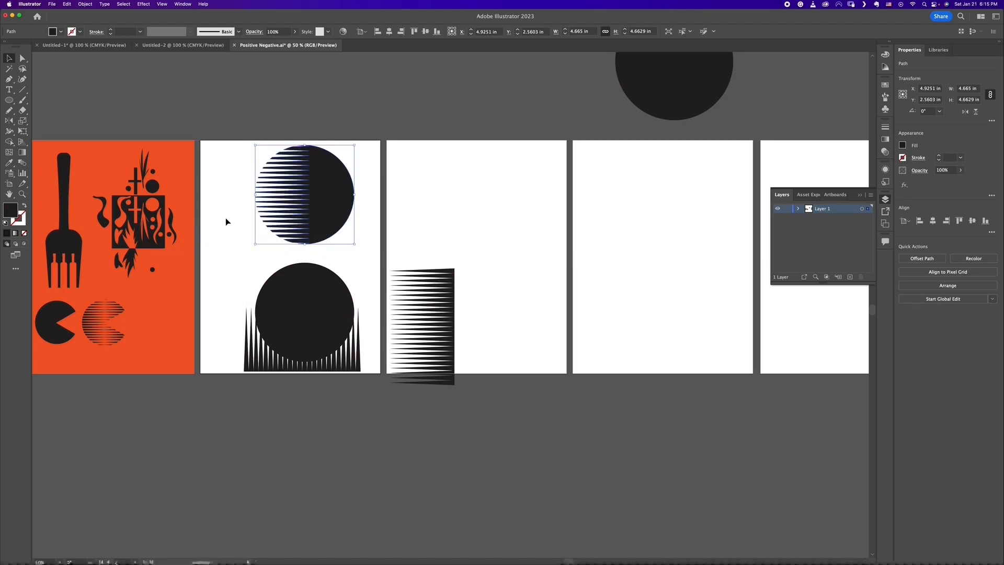
left_click(221, 217)
mouse_move(319, 198)
left_mouse_down()
mouse_move(348, 198)
mouse_move(305, 198)
mouse_move(314, 197)
left_mouse_up()
Step: Expand the wedge blend behind the lower black circle into editable shapes
key("super+equal")
key("super+equal")
key("super+equal")
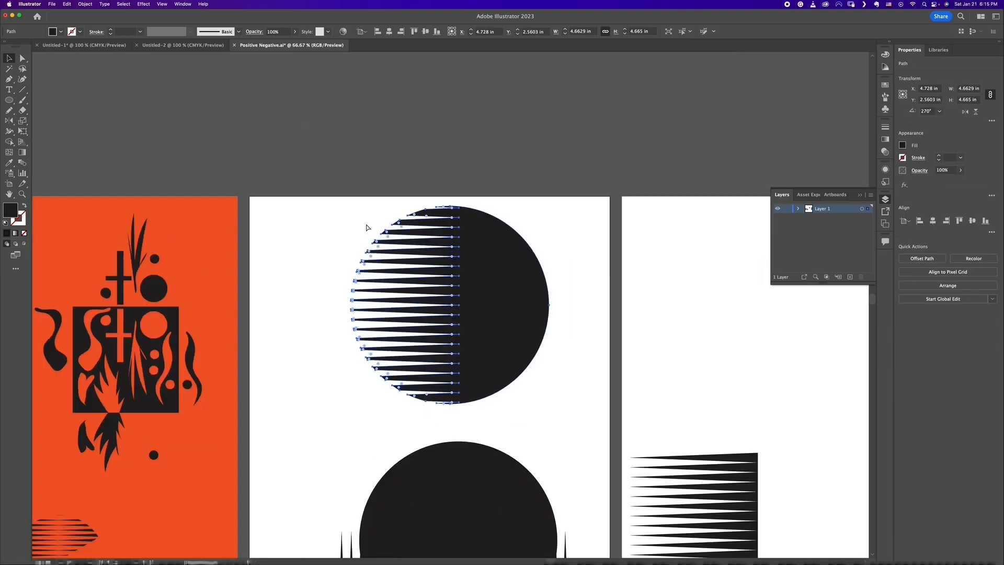
scroll(424, 264, "down", 10)
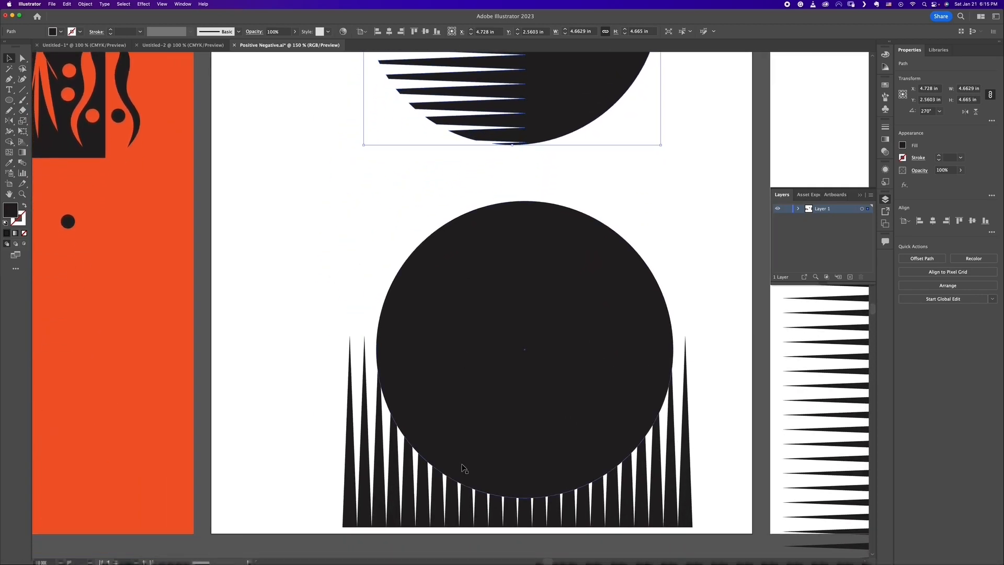
left_click(544, 461)
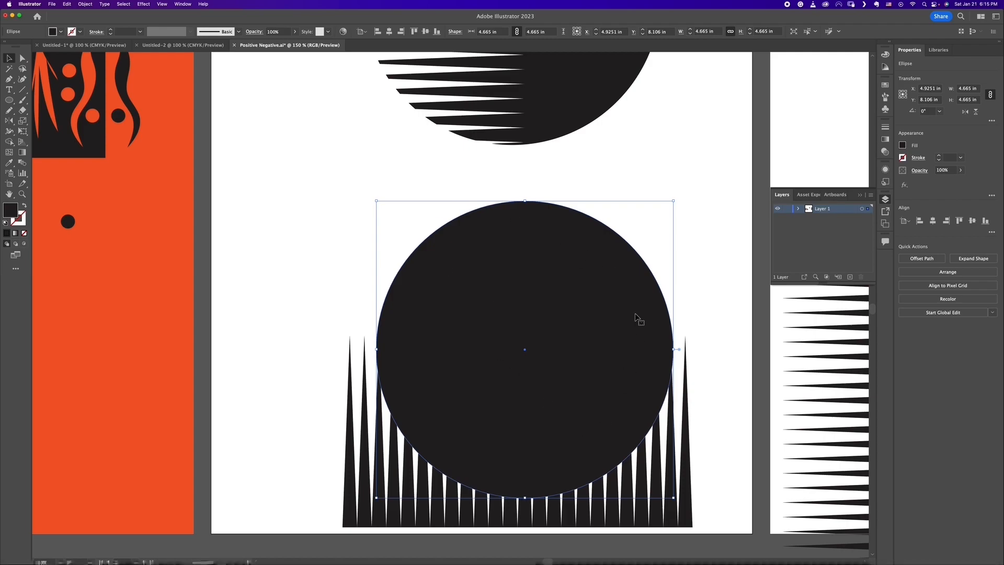
left_click(406, 482)
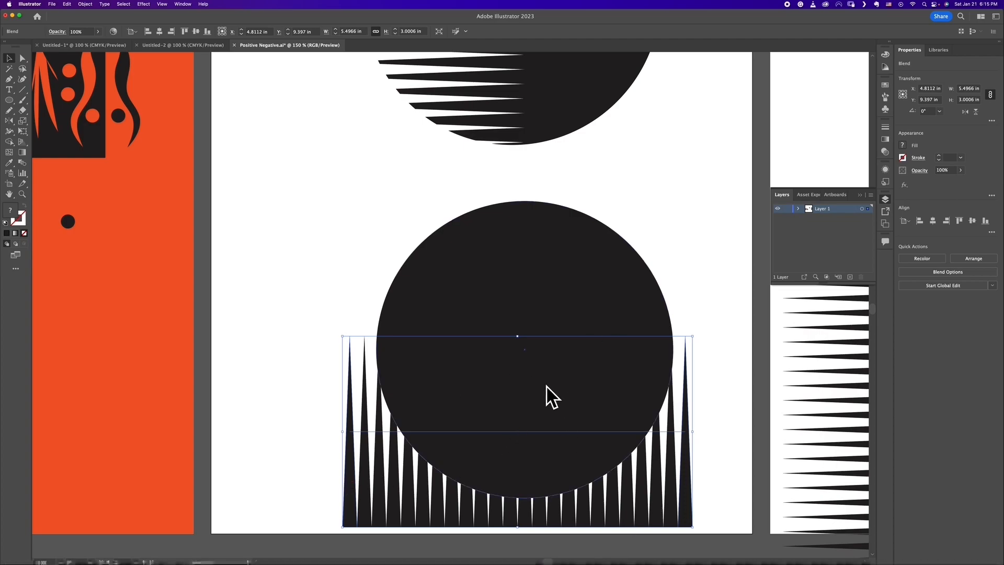
left_click(705, 438)
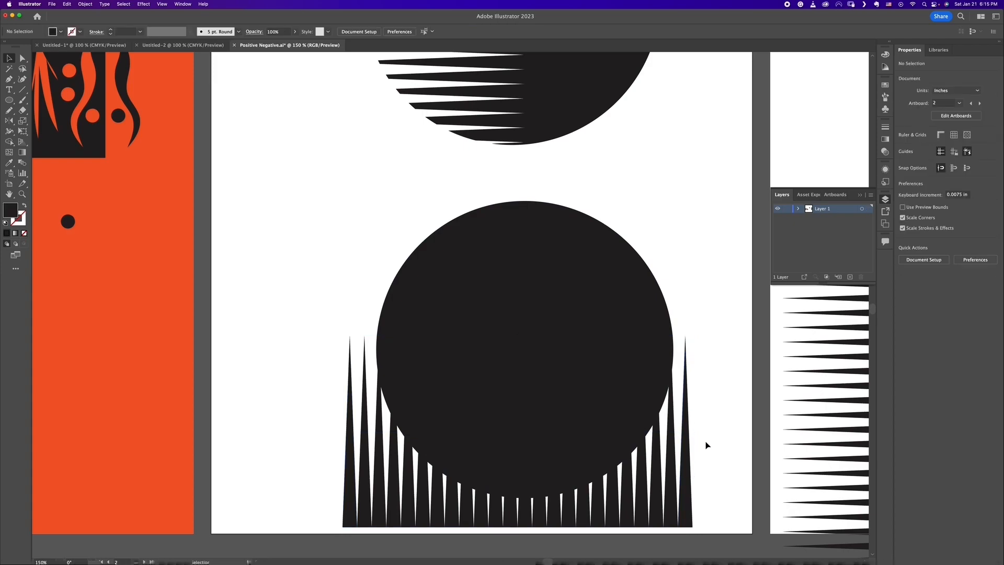
left_click(682, 477)
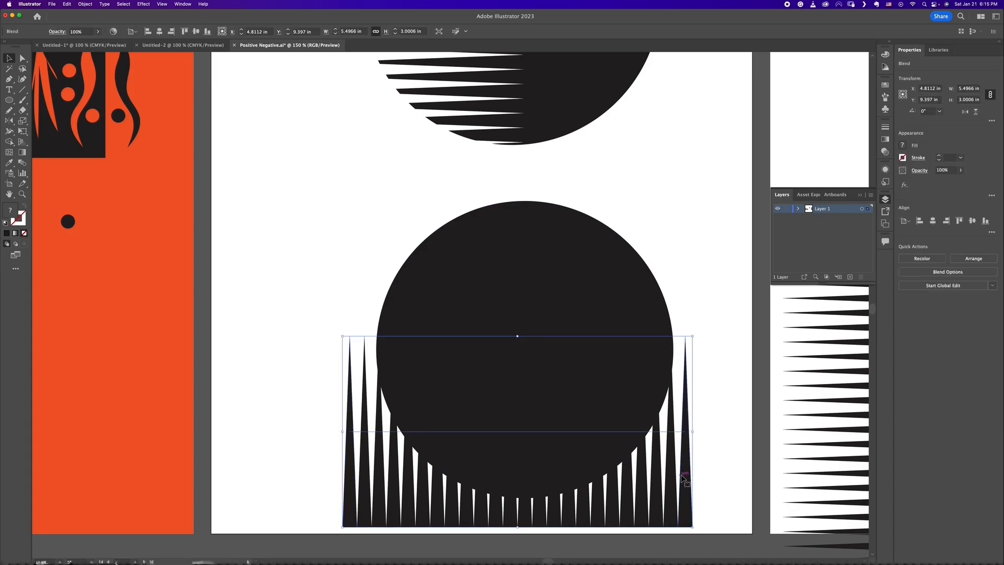
left_click(85, 5)
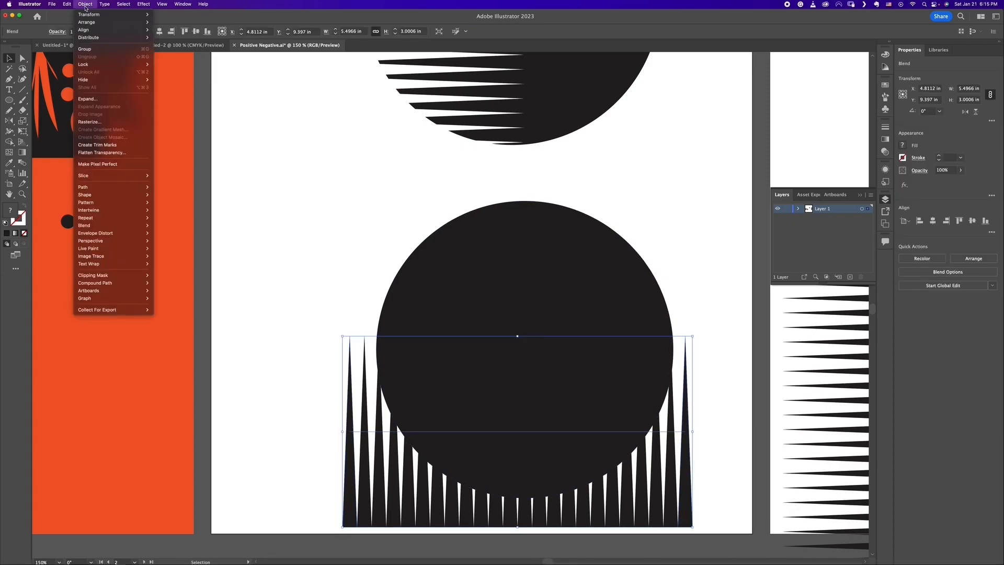
left_click(94, 100)
left_click(556, 355)
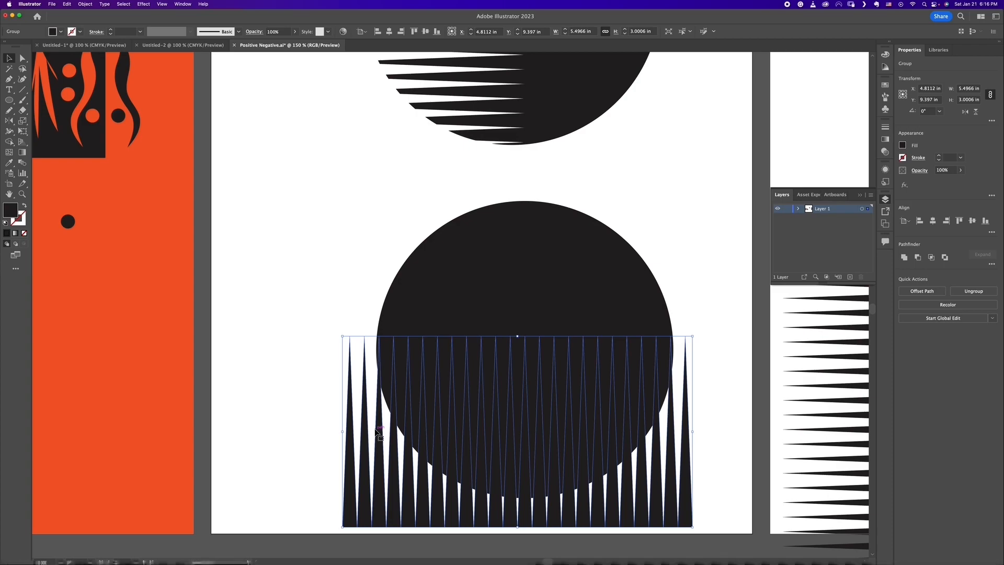
Step: Cut every wedge overlap out of the lower black circle with the Shape Builder tool, leaving pointed slits across its lower part
left_click_drag(319, 440, 331, 431)
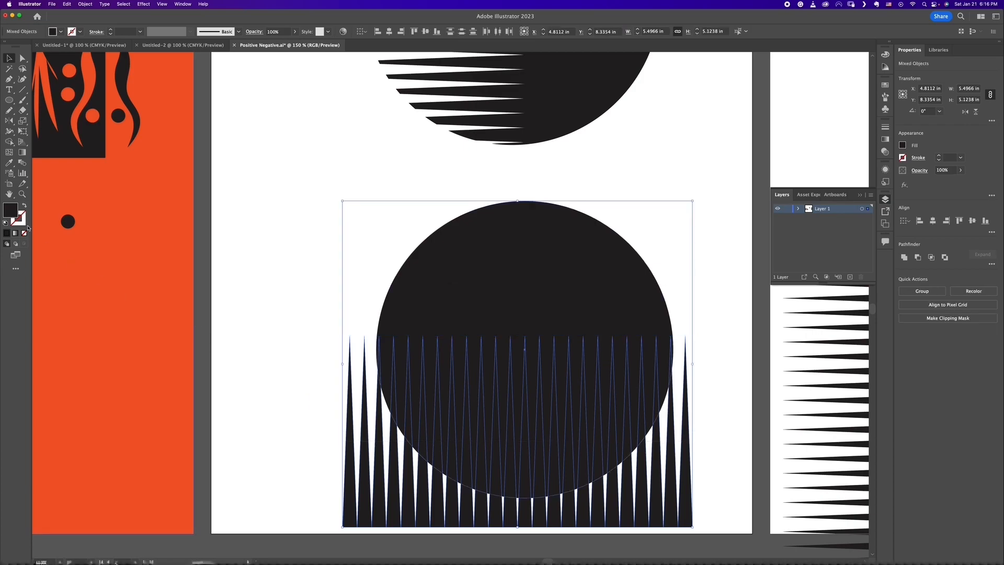
left_click(9, 142)
key("super+equal")
key("super+equal")
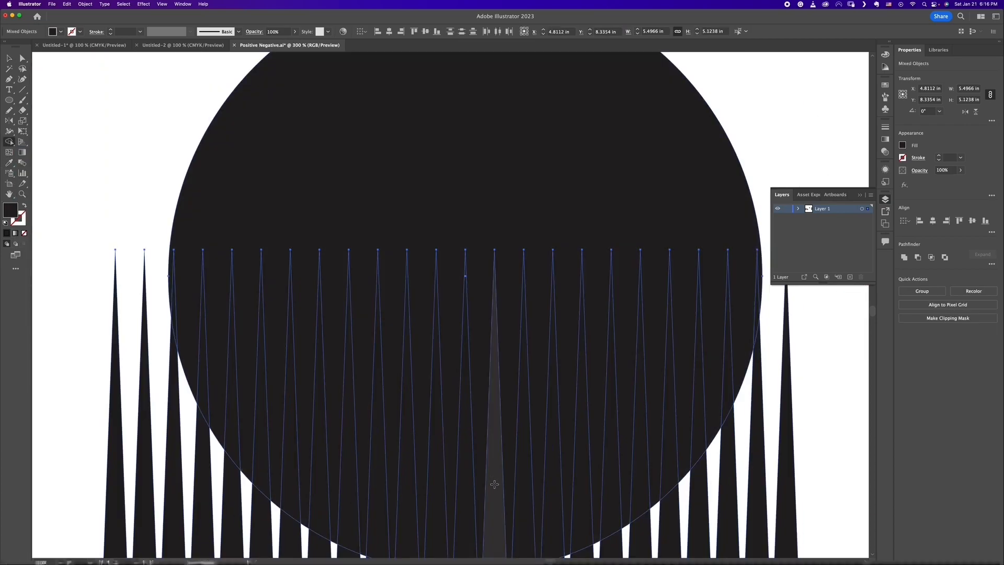
left_click(698, 391, "alt")
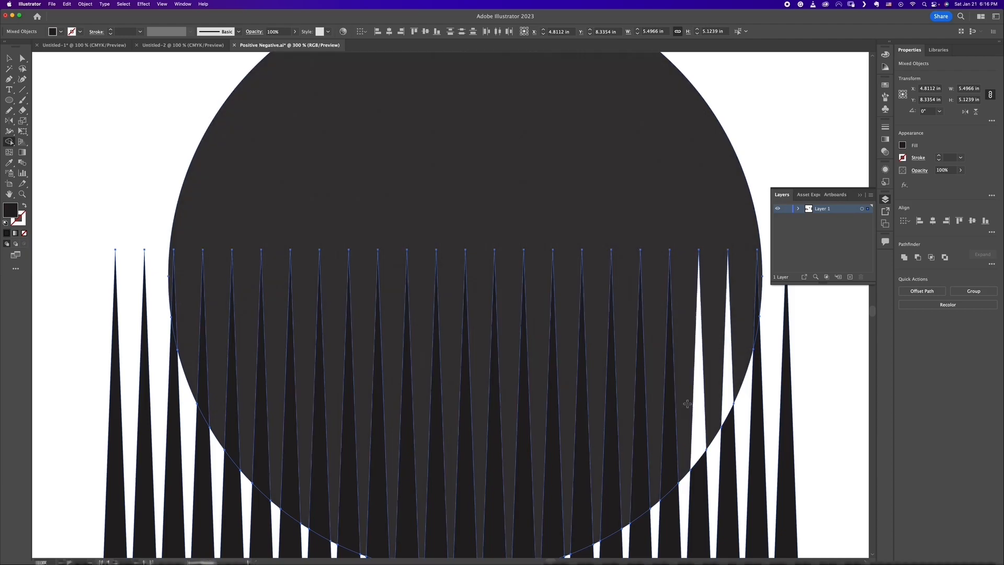
left_click(669, 415, "alt")
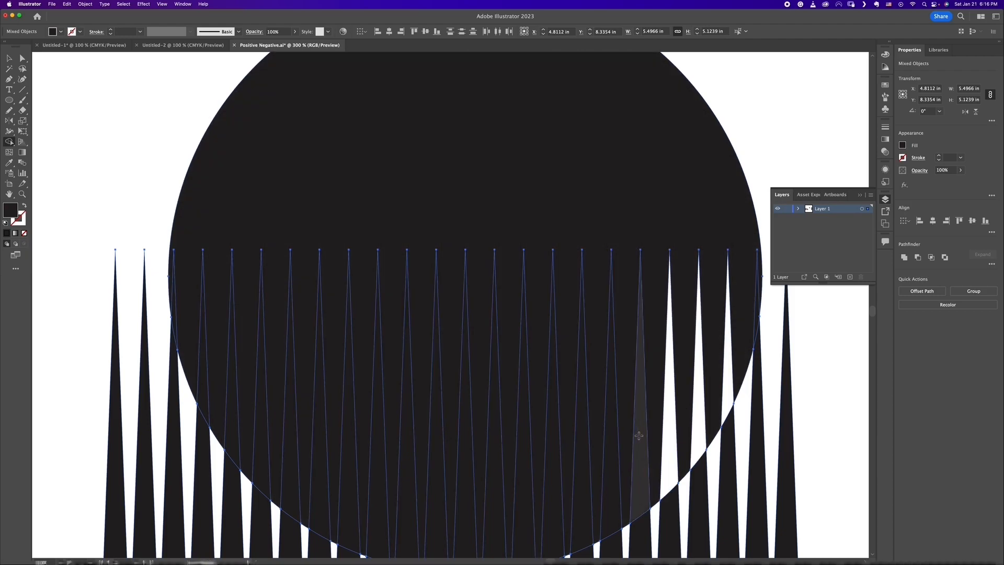
left_click(640, 431, "alt")
left_click(610, 446, "alt")
left_click(584, 459, "alt")
left_click(555, 461, "alt")
left_click(527, 462, "alt")
left_click(496, 466, "alt")
left_click(467, 469, "alt")
left_click(440, 470, "alt")
left_click(409, 472, "alt")
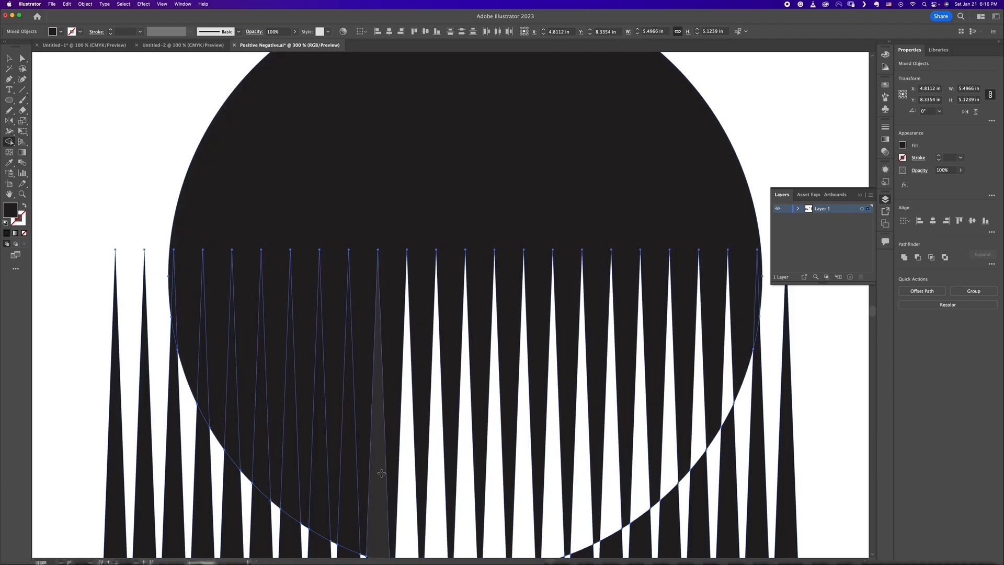
left_click(379, 473, "alt")
left_click(323, 470, "alt")
left_click(293, 466, "alt")
left_click(264, 462, "alt")
left_click(233, 429, "alt")
left_click(204, 394, "alt")
left_click(174, 321, "alt")
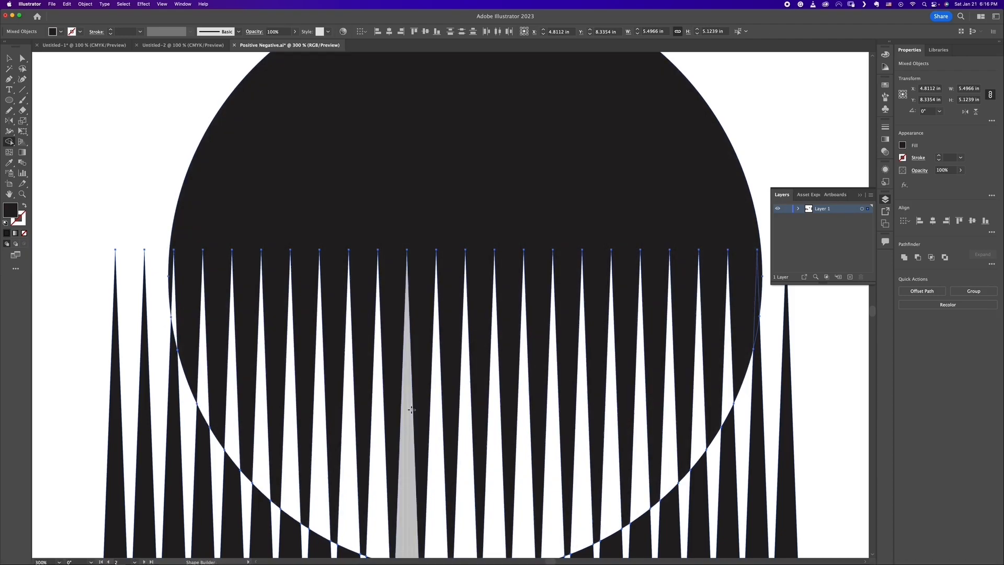
left_click(8, 59)
left_click(99, 102)
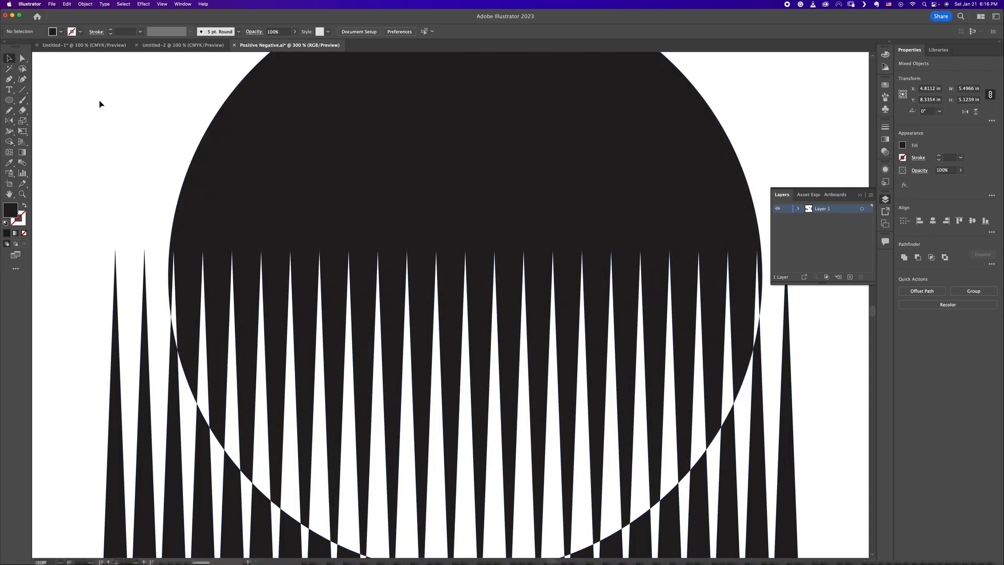
Step: Rotate the spare wedge blend on the third artboard so its points face up, and place copies flush on both sides of the circle's wedge row
key("super+minus")
key("super+minus")
key("super+minus")
key("super+minus")
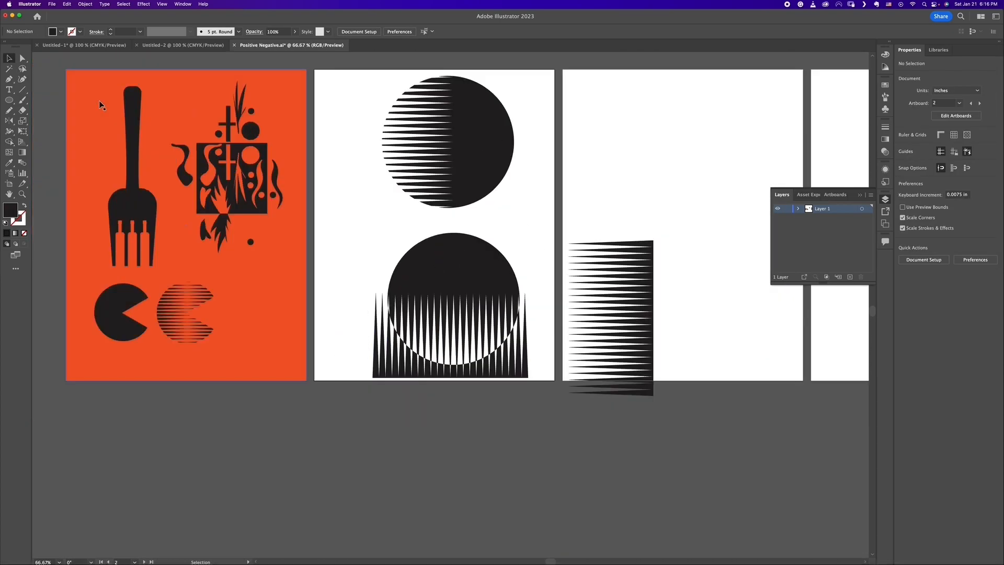
key("super+plus")
left_click_drag(335, 413, 263, 387)
key("super+z")
left_click(779, 397)
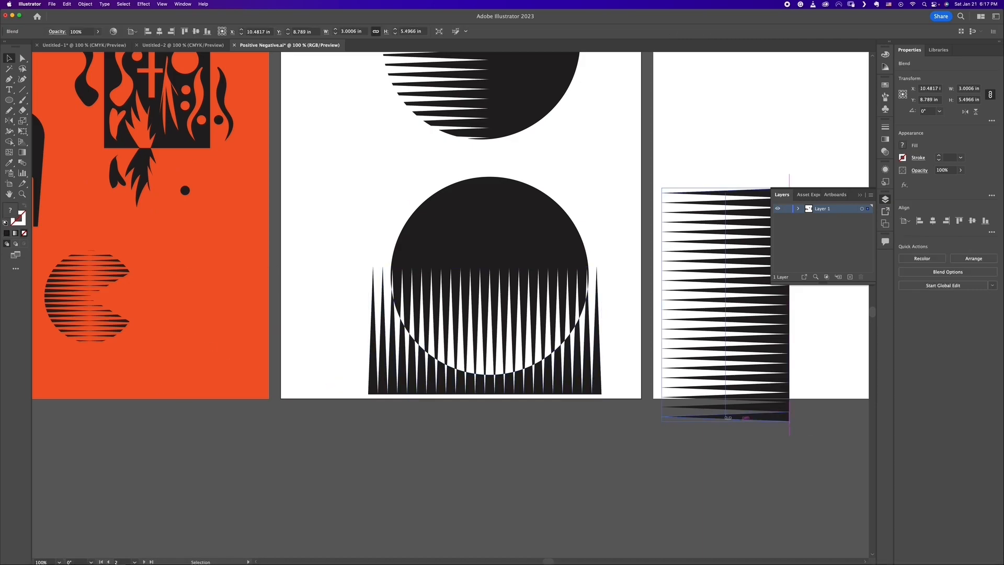
left_click_drag(791, 424, 607, 373)
left_click_drag(700, 317, 693, 343)
left_click_drag(693, 343, 229, 345)
left_click(225, 418)
left_click_drag(747, 191, 329, 390)
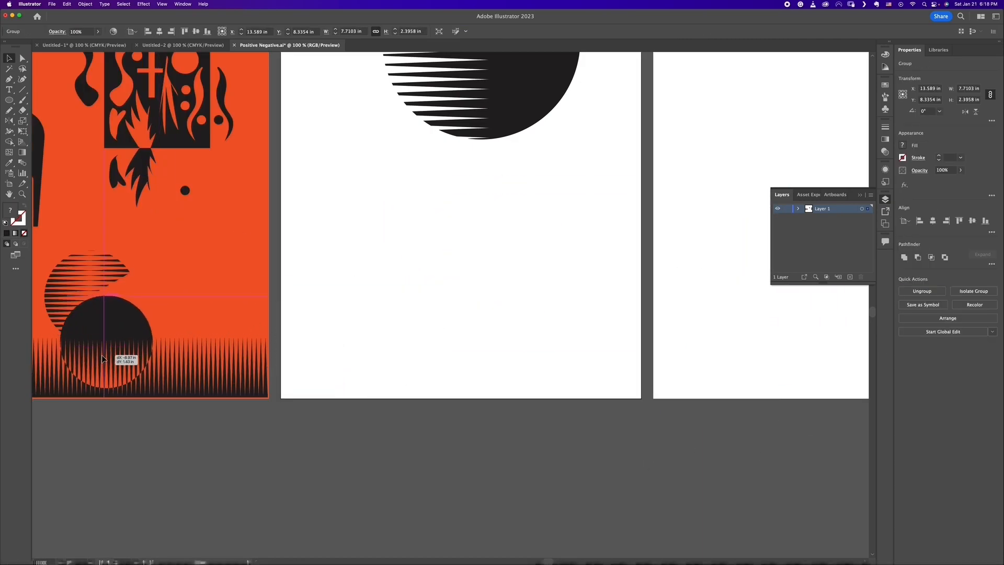
Step: Move the slitted lower circle and its extended wedge row to the orange artboard's bottom, scaled so the row spans the artboard's width
scroll(431, 440, "left", 10)
left_click_drag(378, 348, 343, 337)
left_click_drag(441, 327, 417, 302)
scroll(416, 302, "up", 5)
Step: Move the solid Pac-Man to the orange artboard's upper-left area and place the fork beneath it at about X 2.09 in, Y 6.49 in
left_click_drag(510, 361, 432, 85)
left_click_drag(468, 177, 456, 292)
left_click_drag(410, 383, 415, 103)
left_click_drag(499, 475, 420, 200)
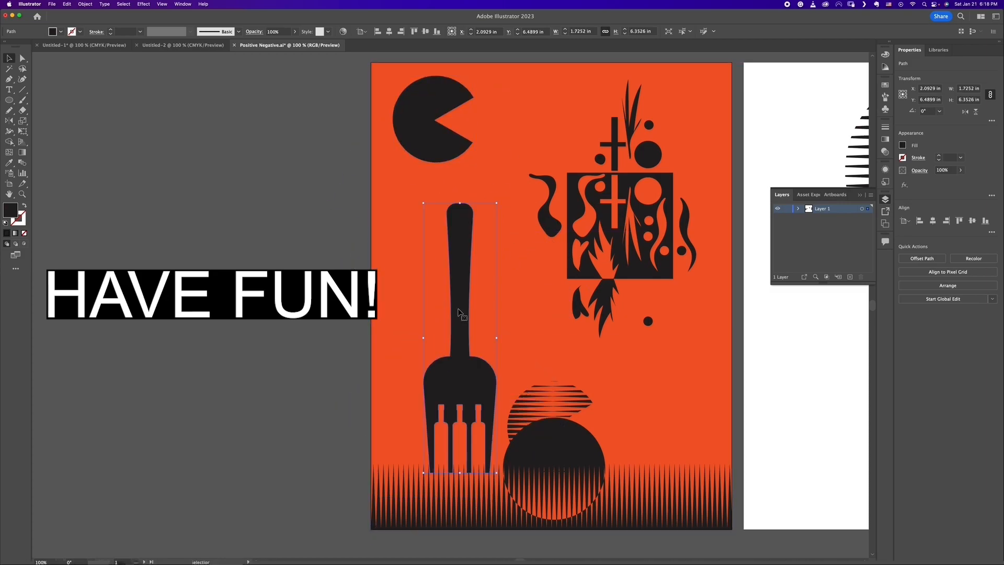
Step: Fine-tune the layout by shifting the fork slightly left, the black square composition right and up, and the solid Pac-Man right and down
left_click_drag(460, 314, 450, 309)
left_click_drag(626, 270, 646, 260)
left_click_drag(420, 140, 440, 157)
Step: Reposition the striped Pac-Man away from the slitted circle and scale it down to about 1.05 in wide
left_click_drag(569, 399, 525, 105)
left_click_drag(551, 93, 532, 125)
scroll(528, 126, "up", 3)
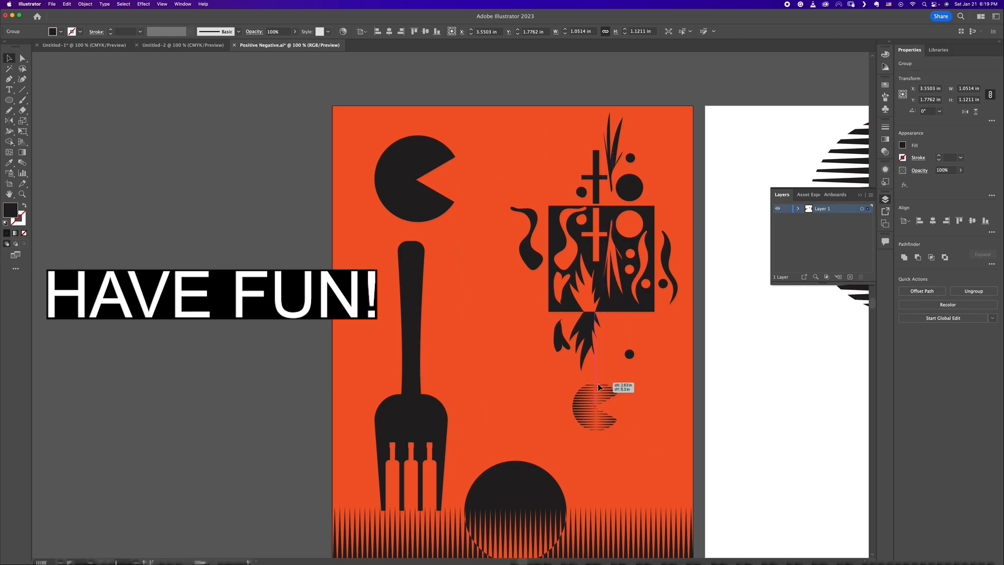